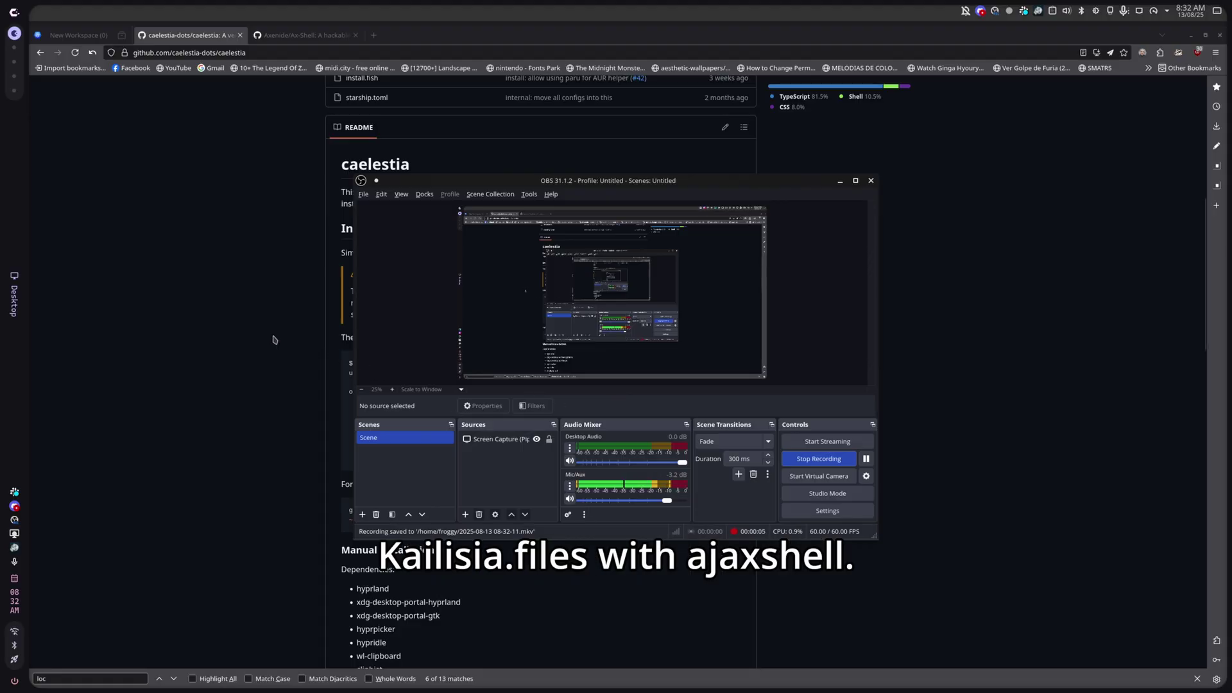
Return to the browser and scroll the caelestia README to the git clone install command.
key(super+s)
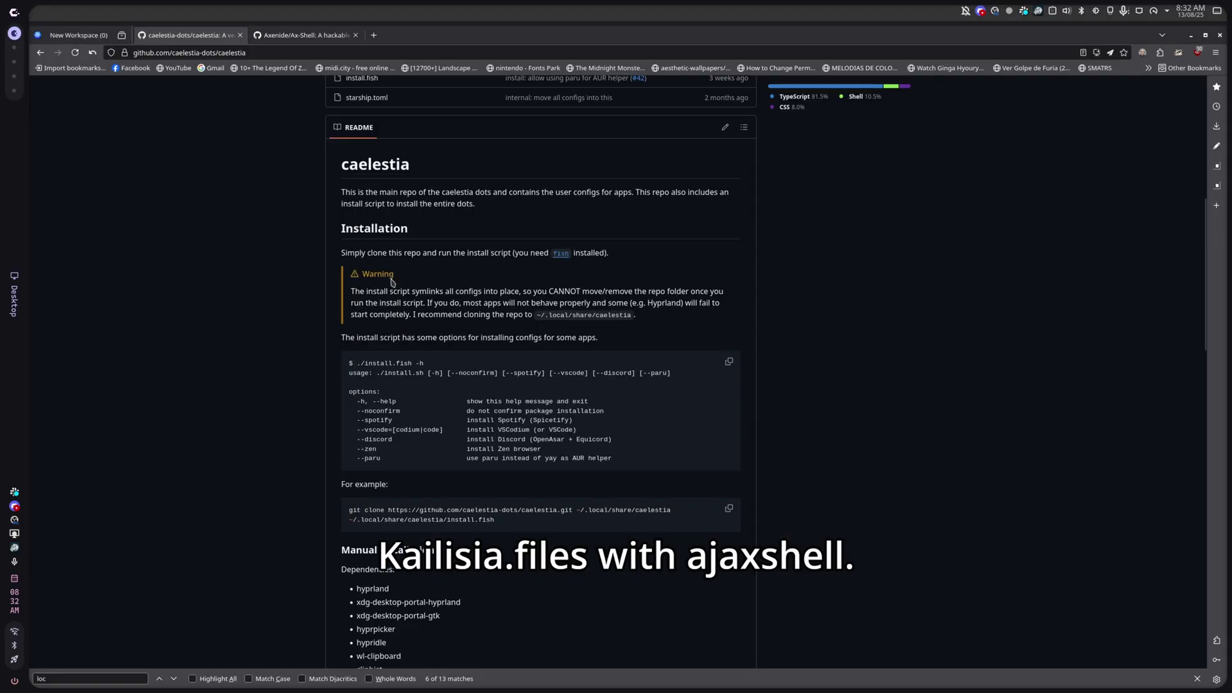
scroll(345, 162, up, 5)
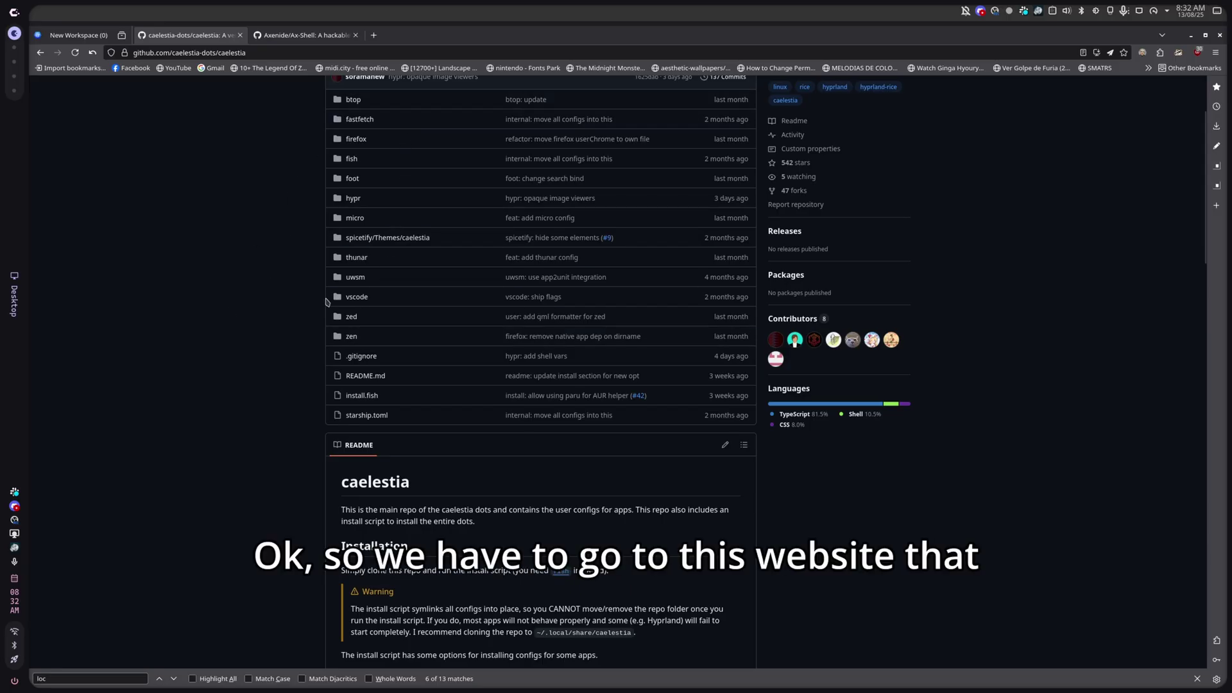
scroll(347, 160, down, 9)
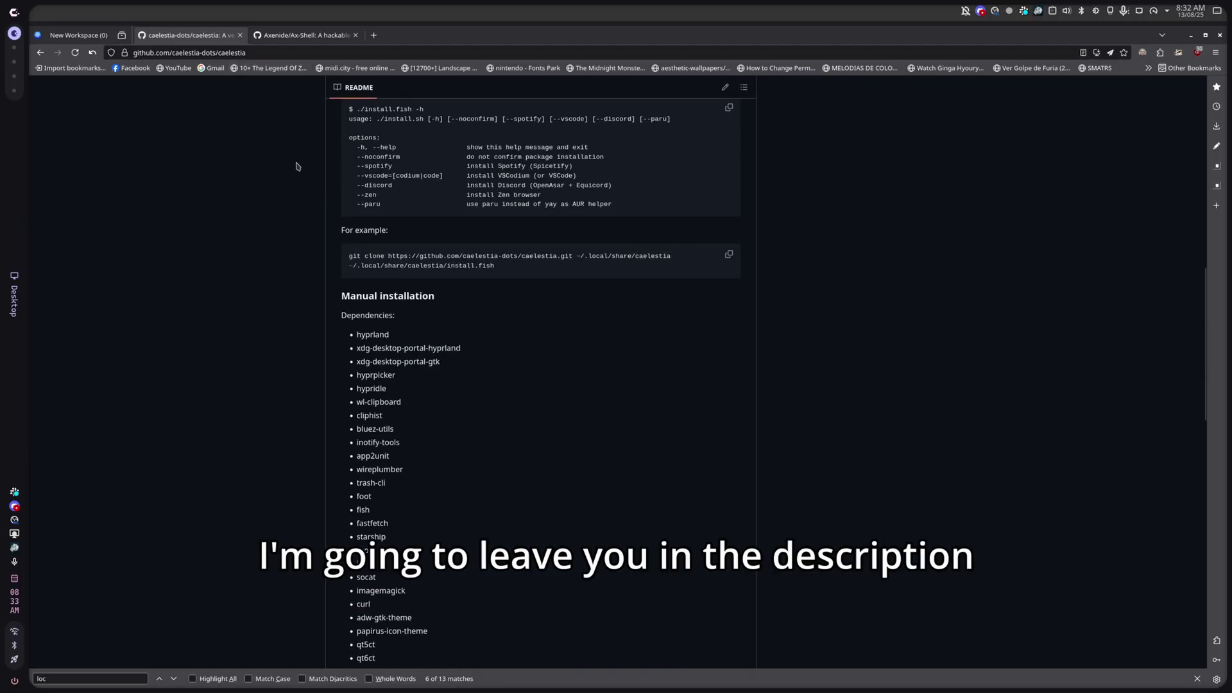
Copy the git clone install command, run it in a new terminal, and choose installer option 1.
click(729, 254)
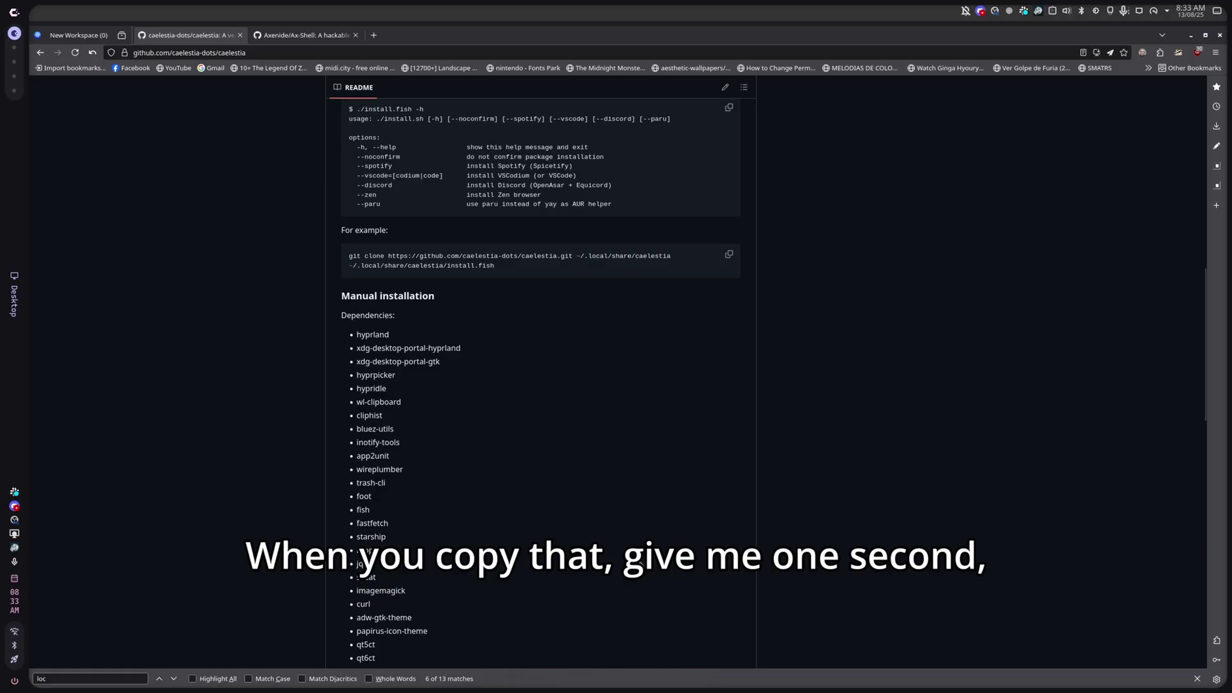
key(ctrl+alt+t)
key(ctrl+shift+v)
key(Return)
text(1)
key(Return)
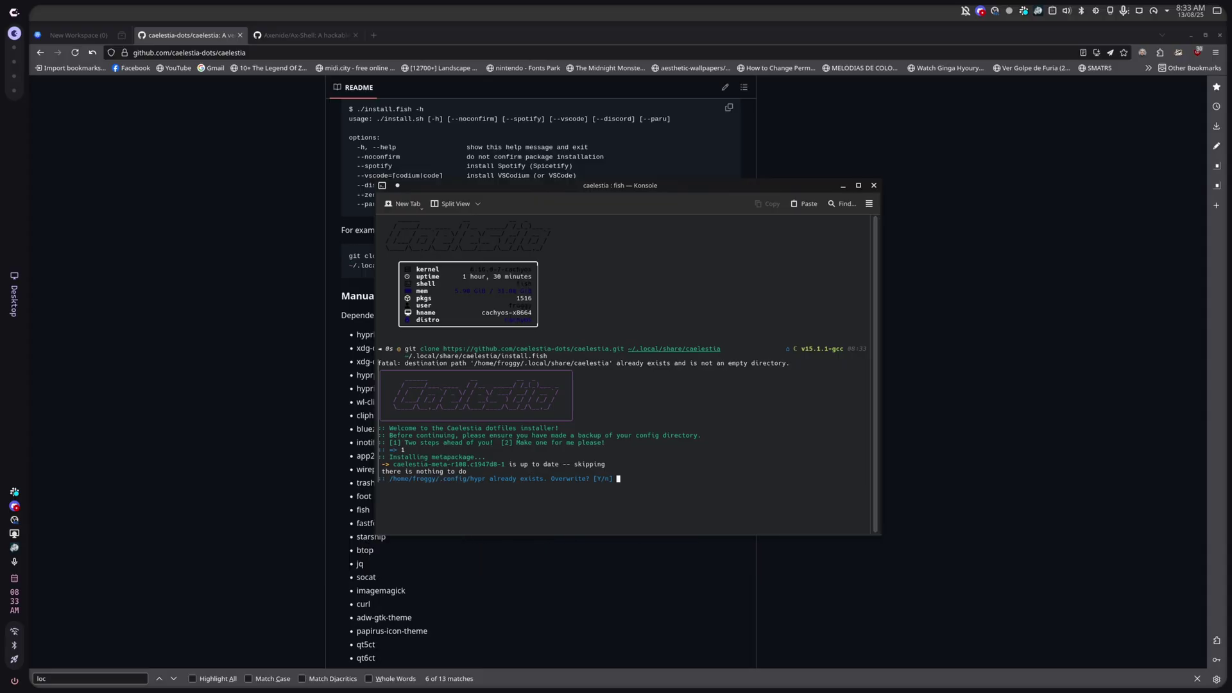
Overwrite the hypr, starship, foot, fish, fastfetch, uwsm and btop configs, then close the terminal.
text(y)
key(Return)
text(y)
key(Return)
text(y)
key(Return)
text(y)
key(Return)
text(y)
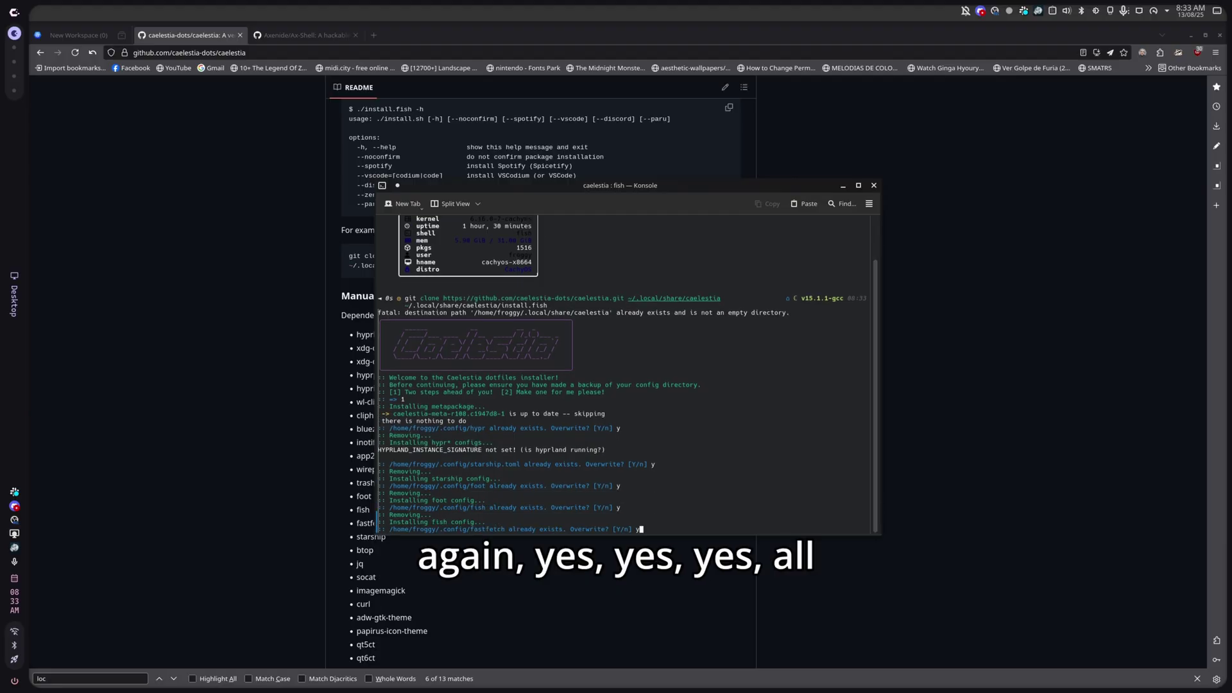
key(Return)
text(y)
key(Return)
text(y)
key(Return)
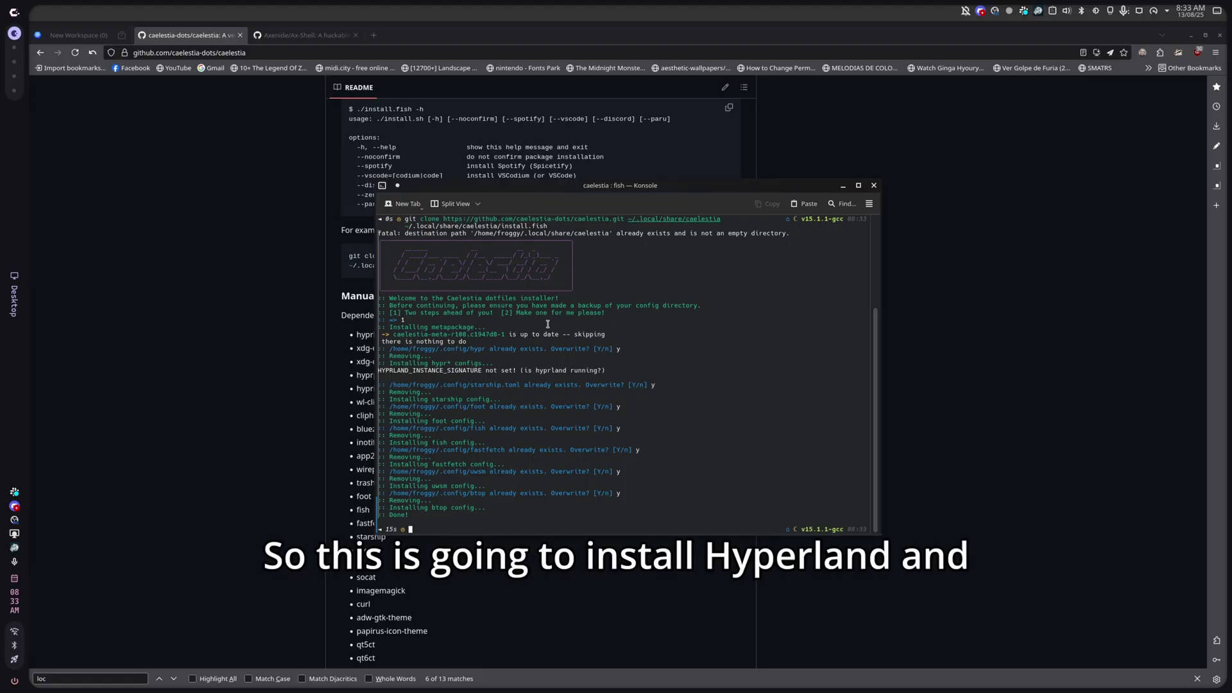
click(873, 186)
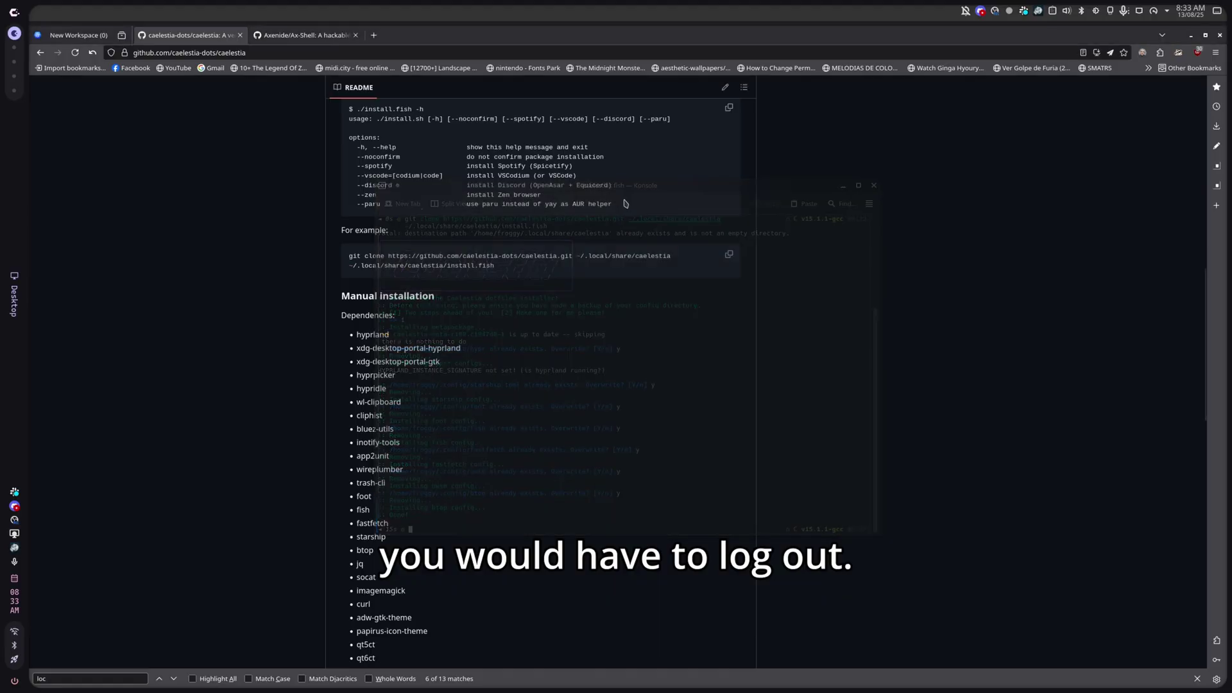
Visit the OBS workspace and its preview context menu, then move to an empty workspace.
key(super+2)
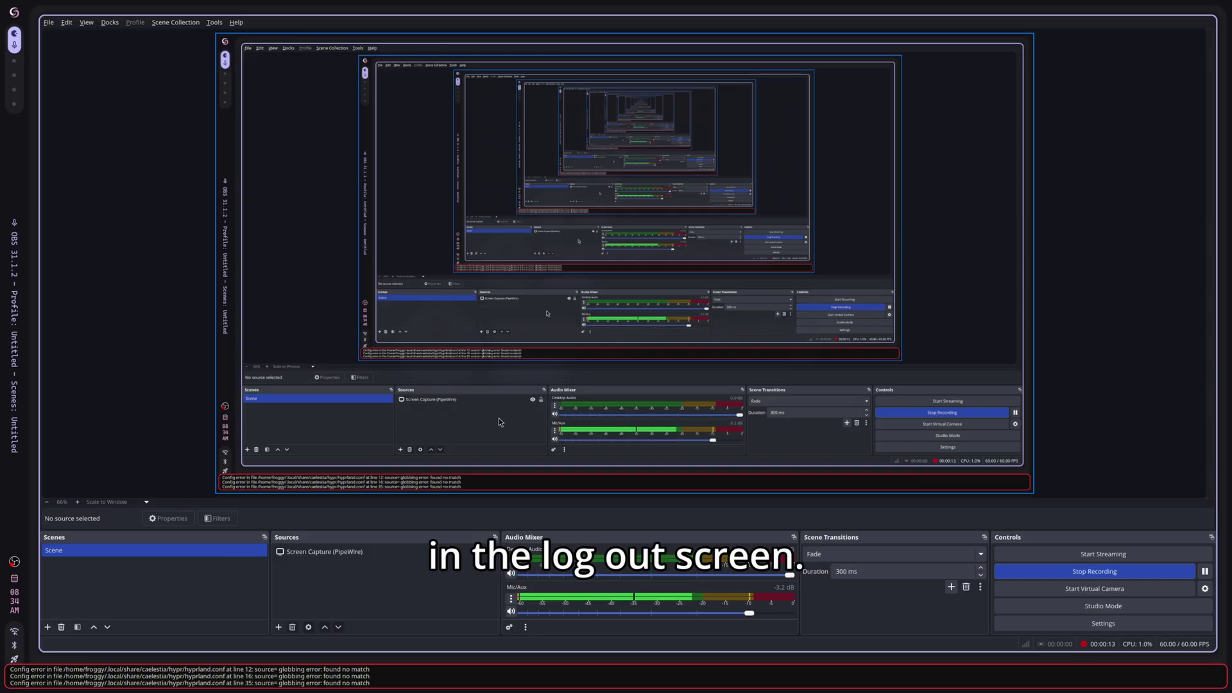
right_click(848, 251)
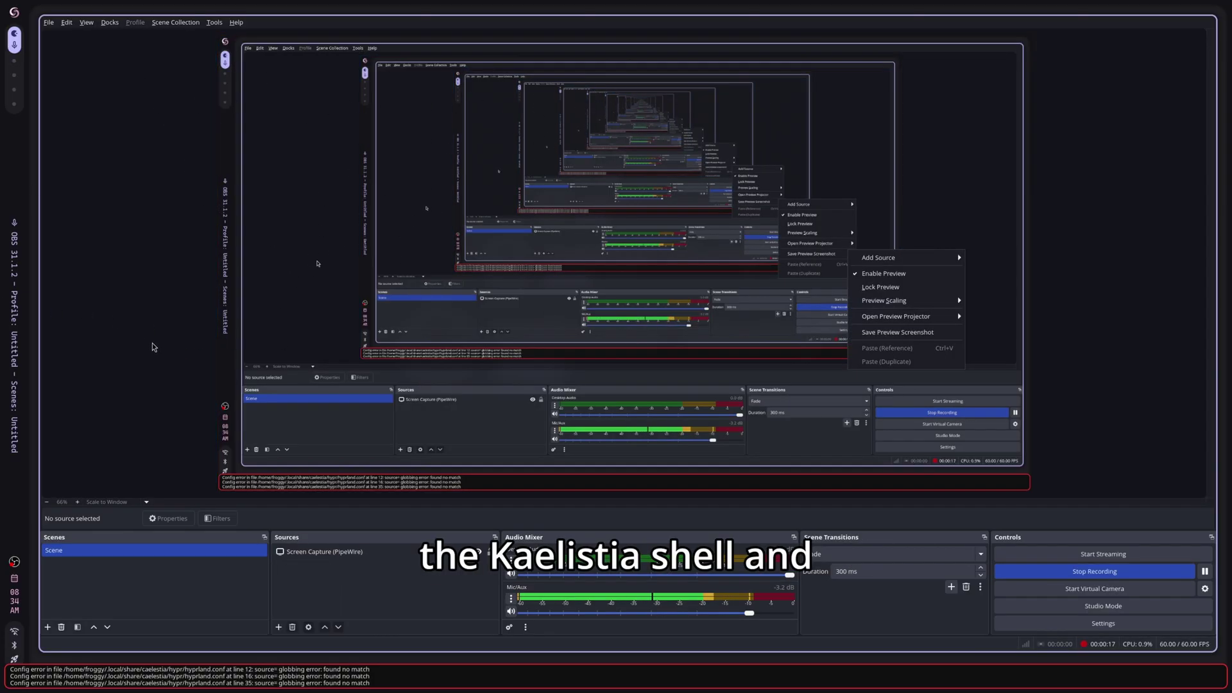
key(super+2)
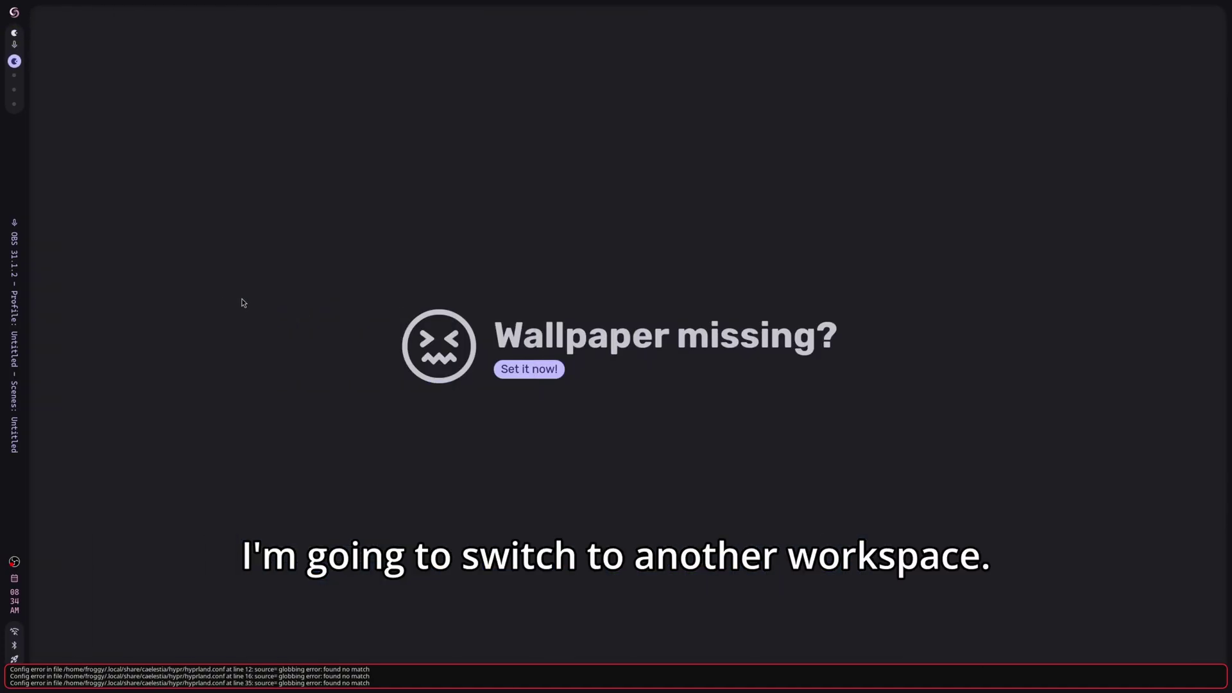
Open and dismiss the launcher, then click 'Set it now!', which reports thunar not found.
key(super)
mouse_move(571, 246)
key(super)
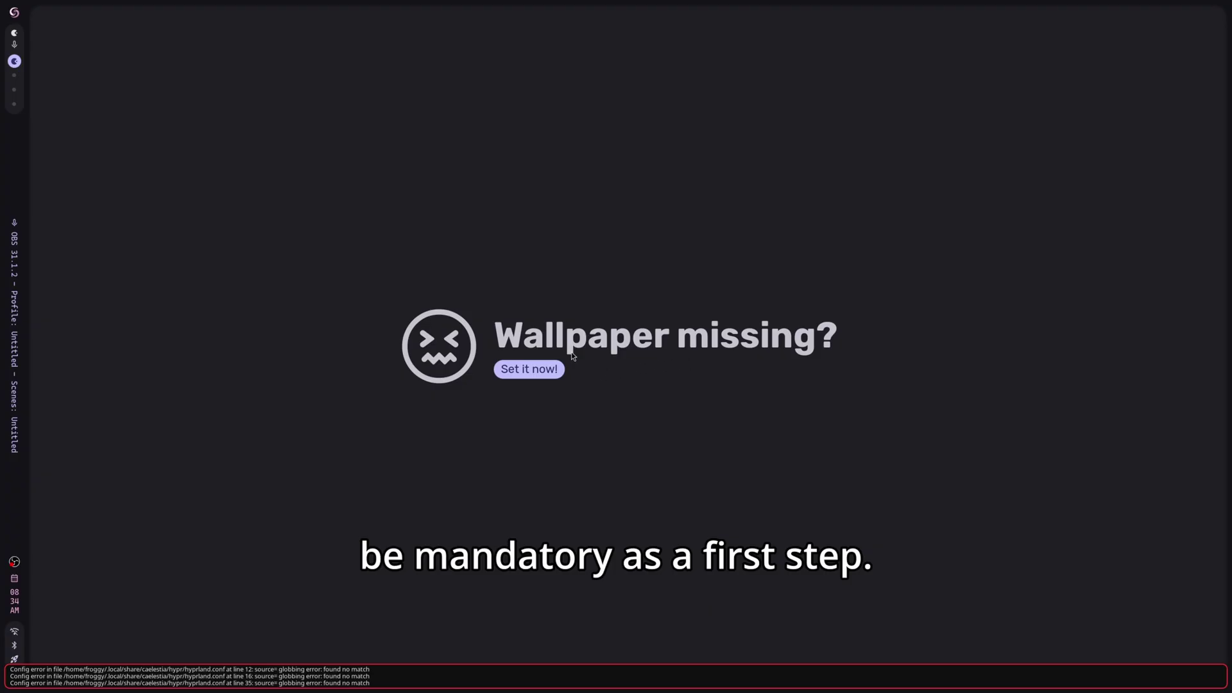
click(561, 376)
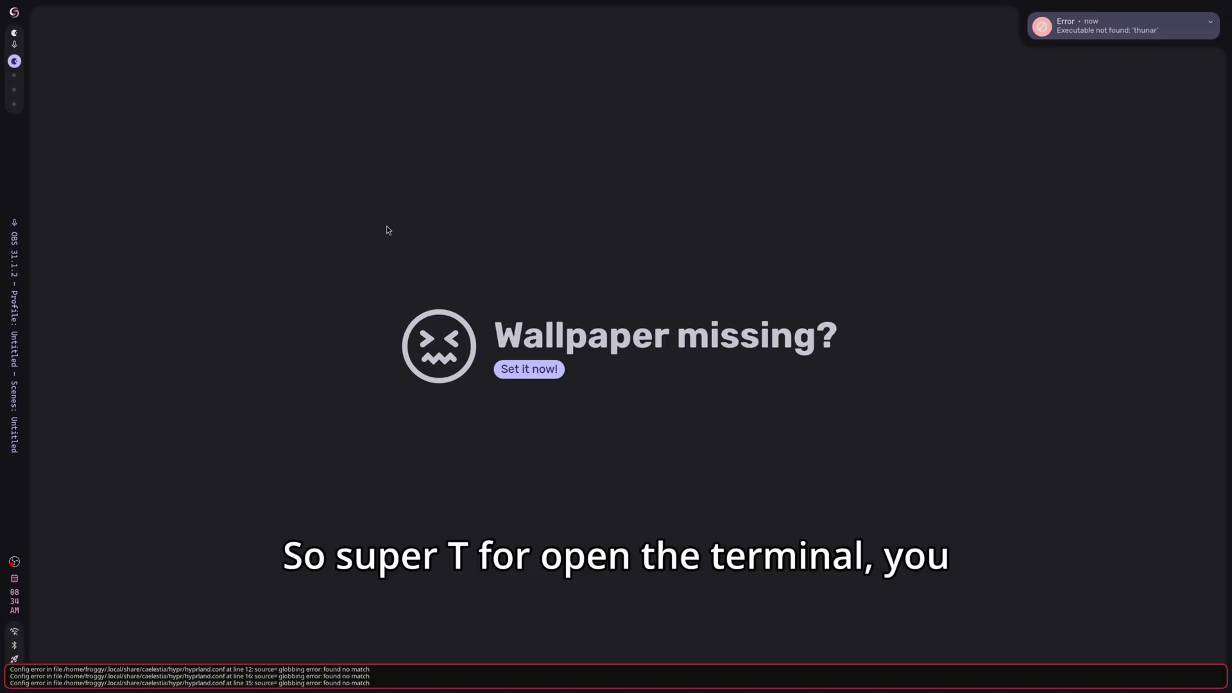
Install Thunar via 'yay thunar', picking package 1 and entering the sudo password, then close the terminal.
key(super+t)
text(ytay)
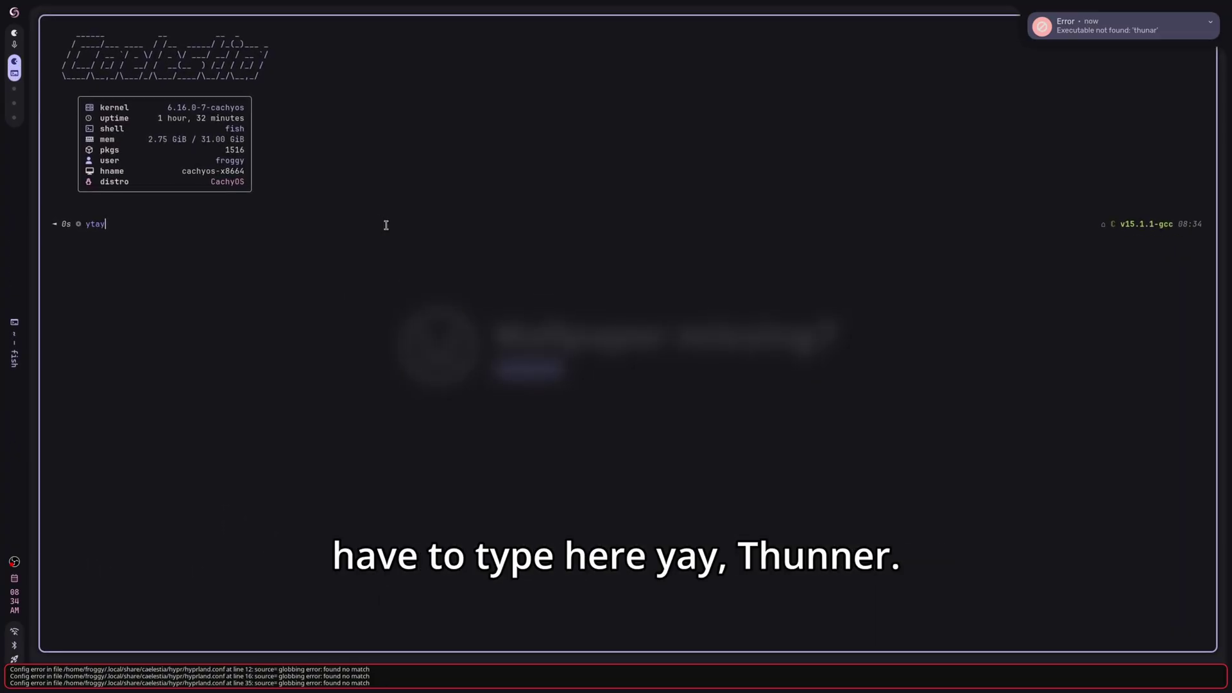
text(hunar)
key(Return)
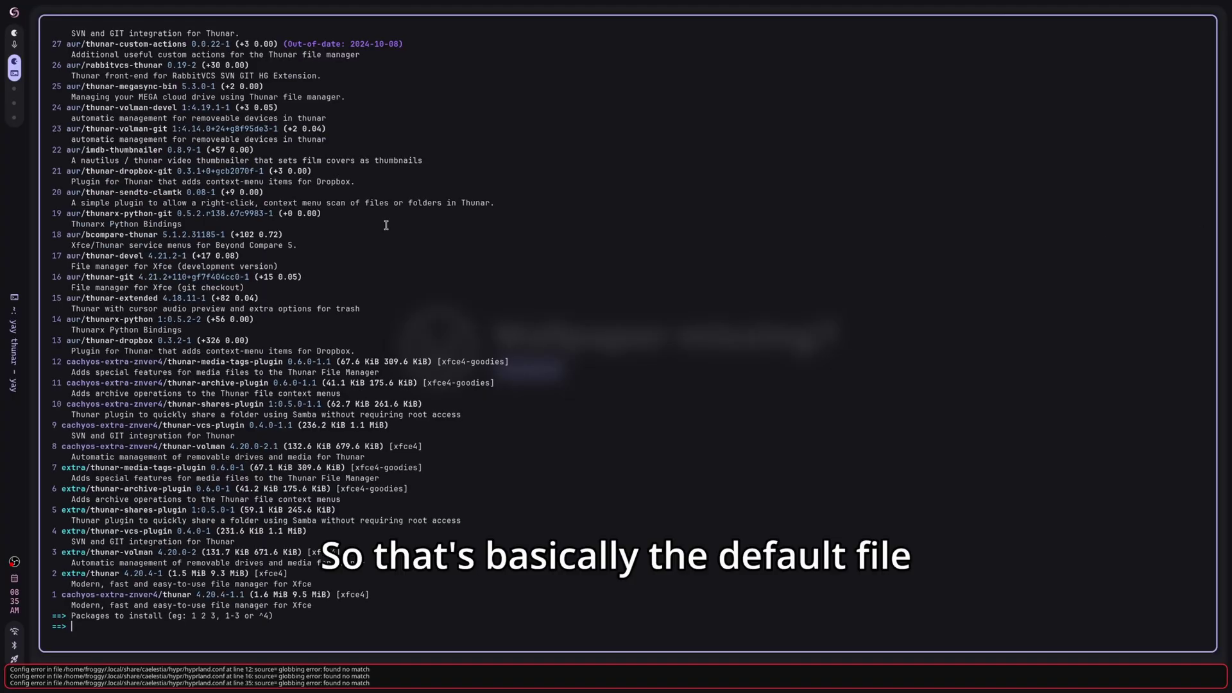
text(1)
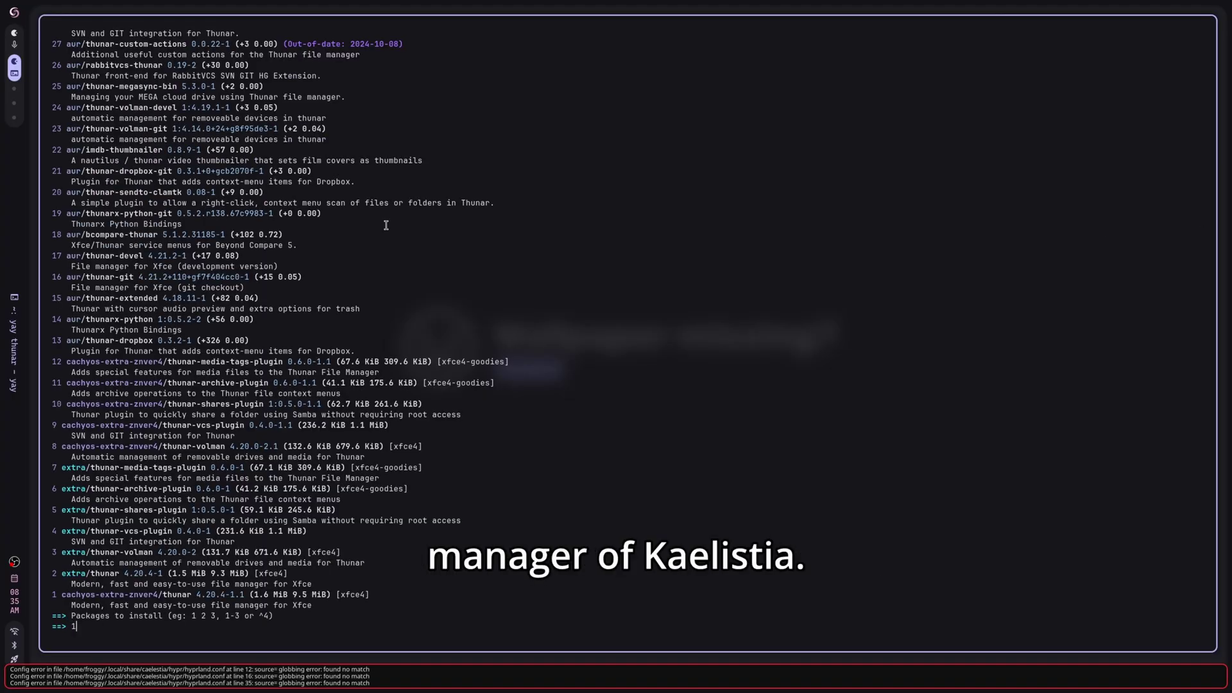
key(Return)
key(Return)
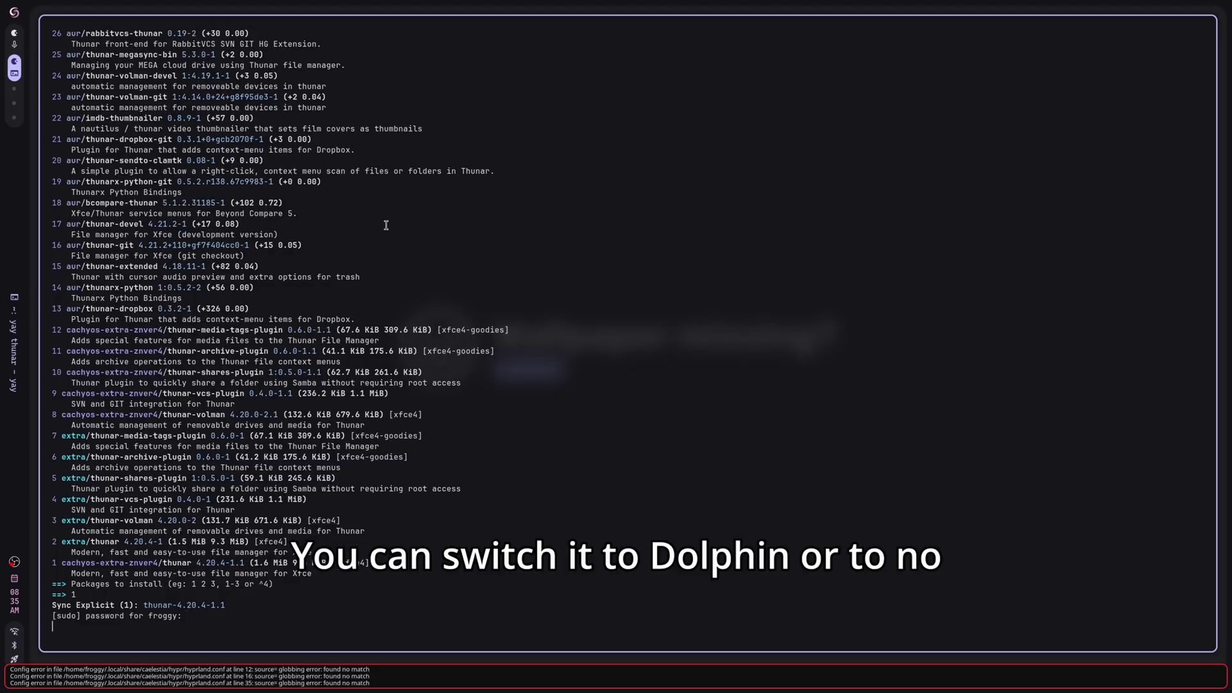
text(y)
key(Return)
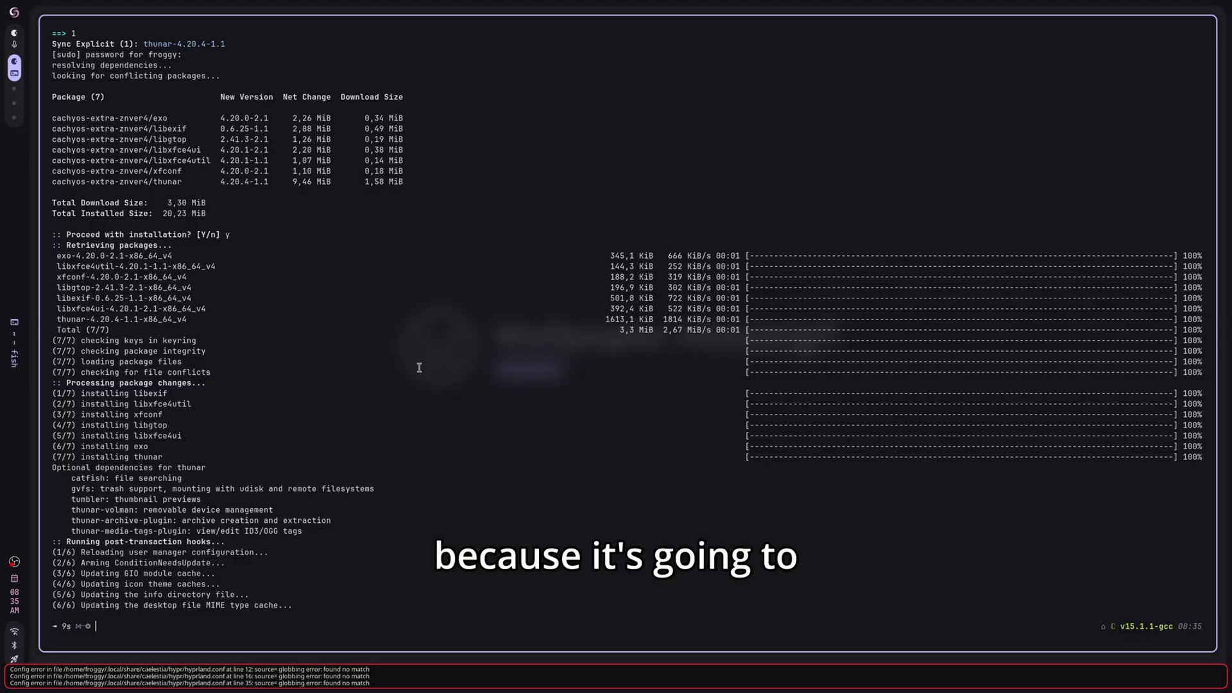
key(super+q)
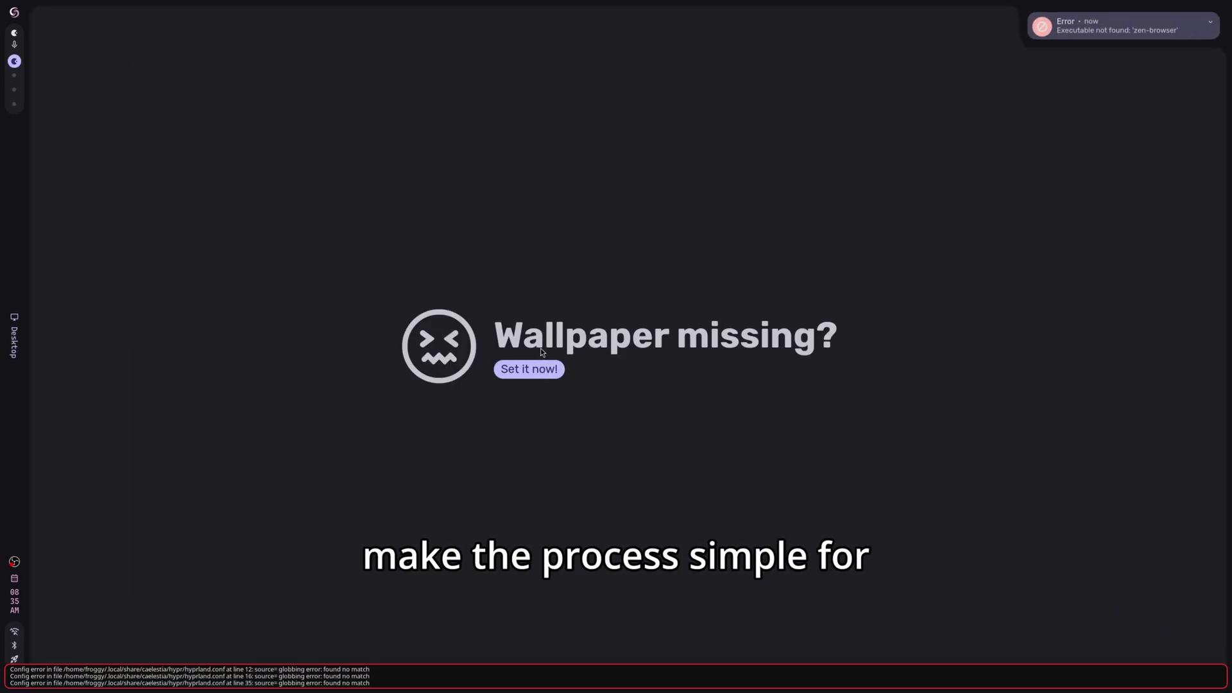
In Thunar, show hidden files, browse to ~/.config/hypr/hyprland and bring up execs.conf's options.
key(super+e)
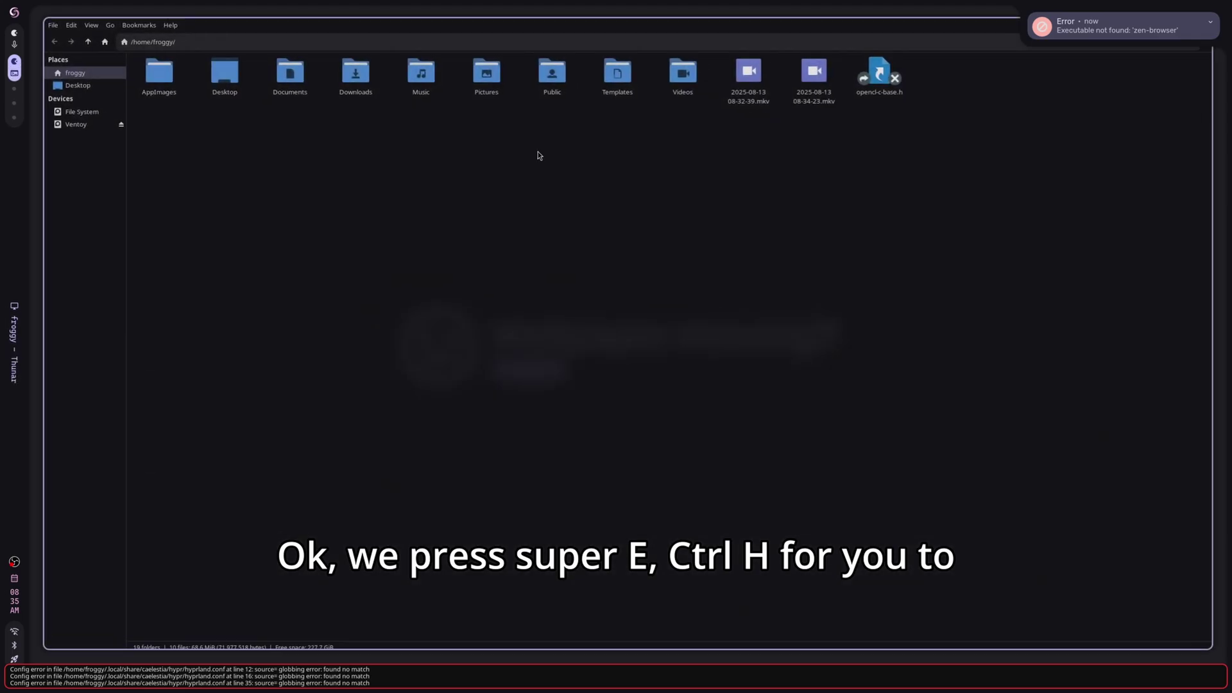
key(ctrl+h)
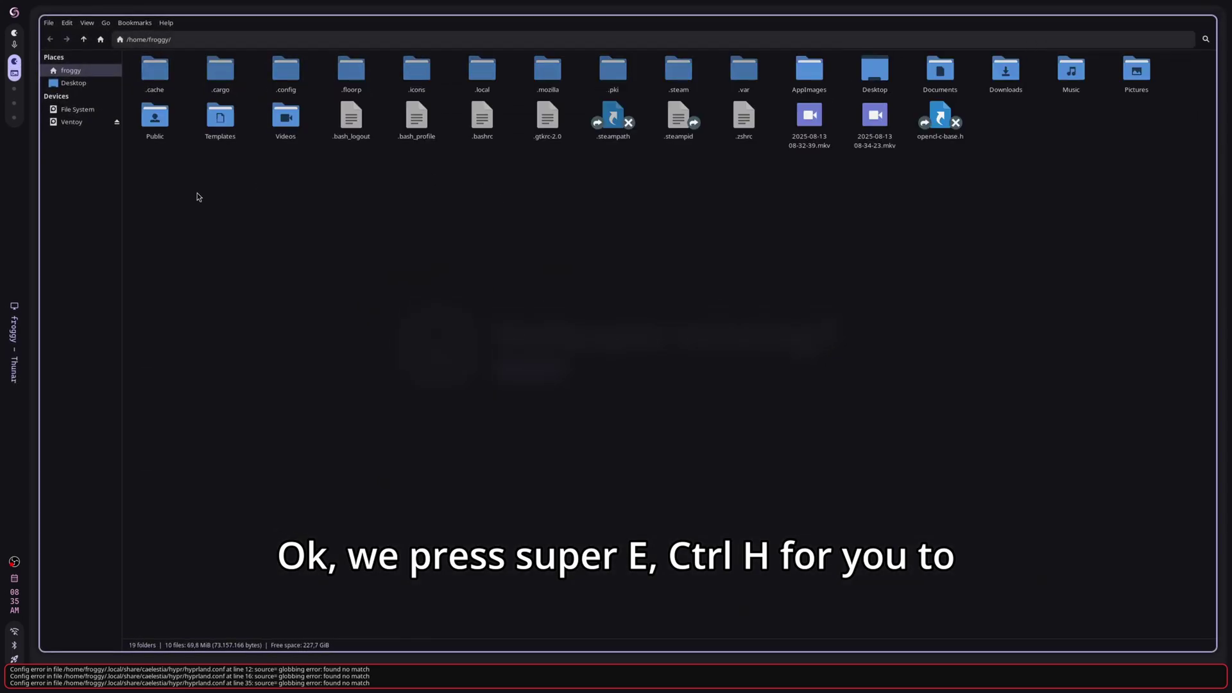
double_click(290, 73)
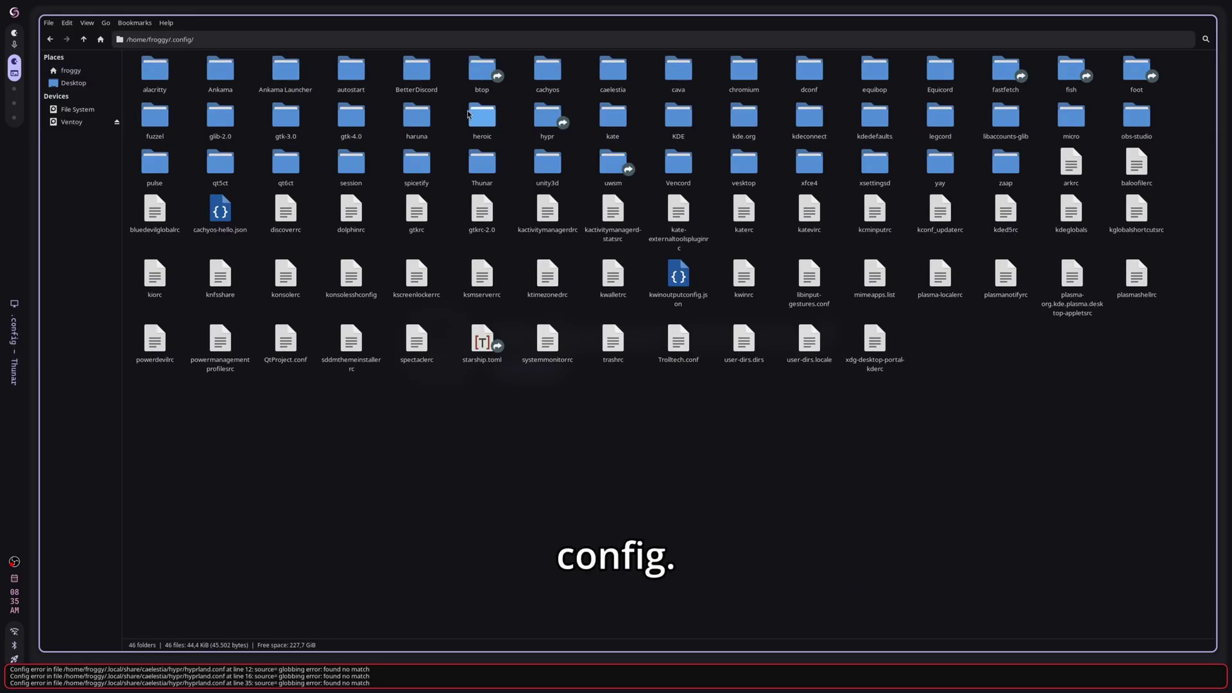
double_click(534, 115)
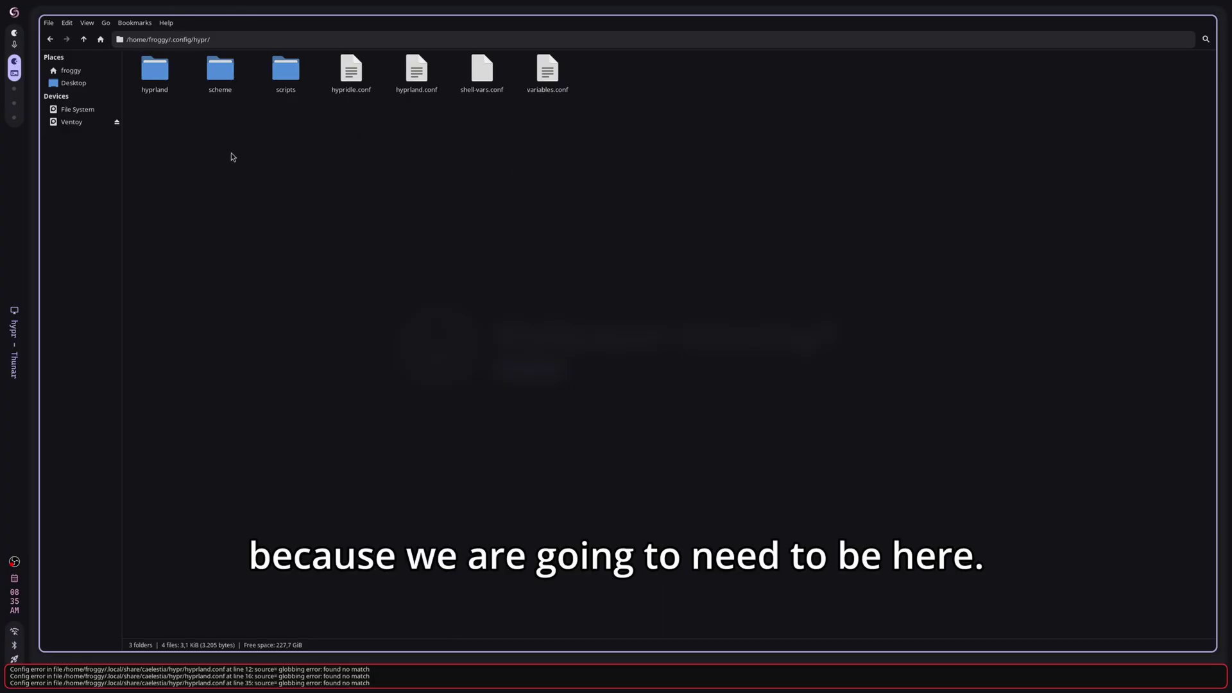
double_click(155, 70)
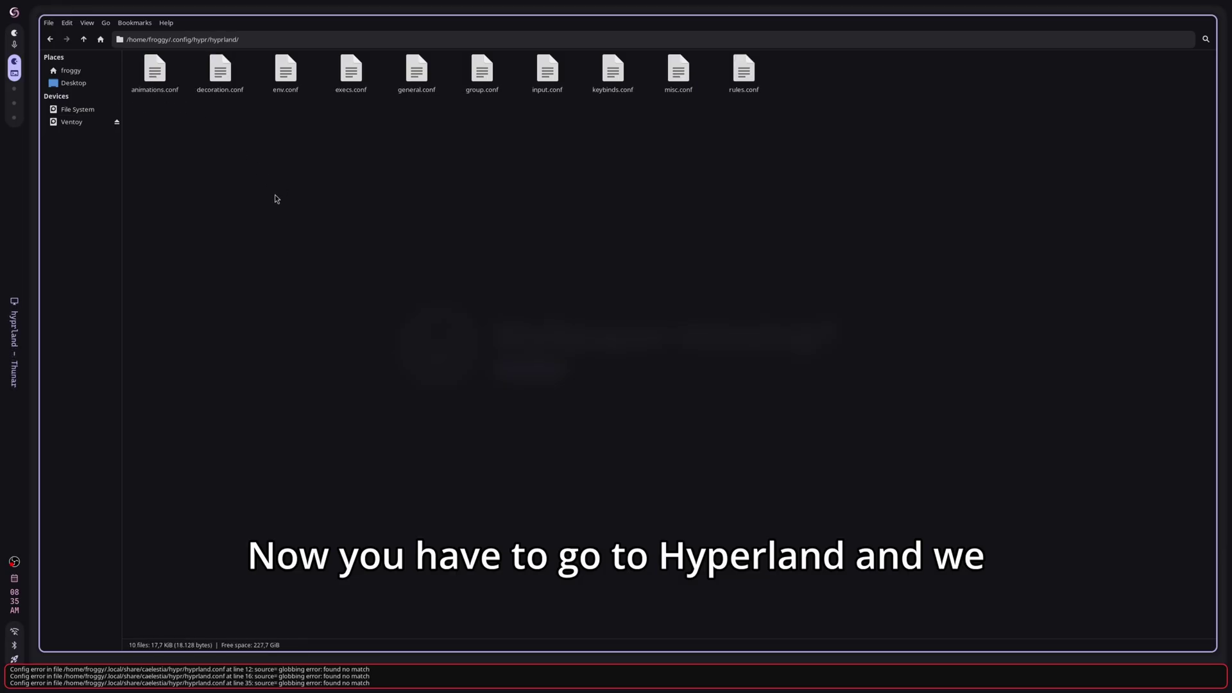
right_click(349, 82)
Open execs.conf in micro, look through the autostart entries, and quit without changes.
click(398, 90)
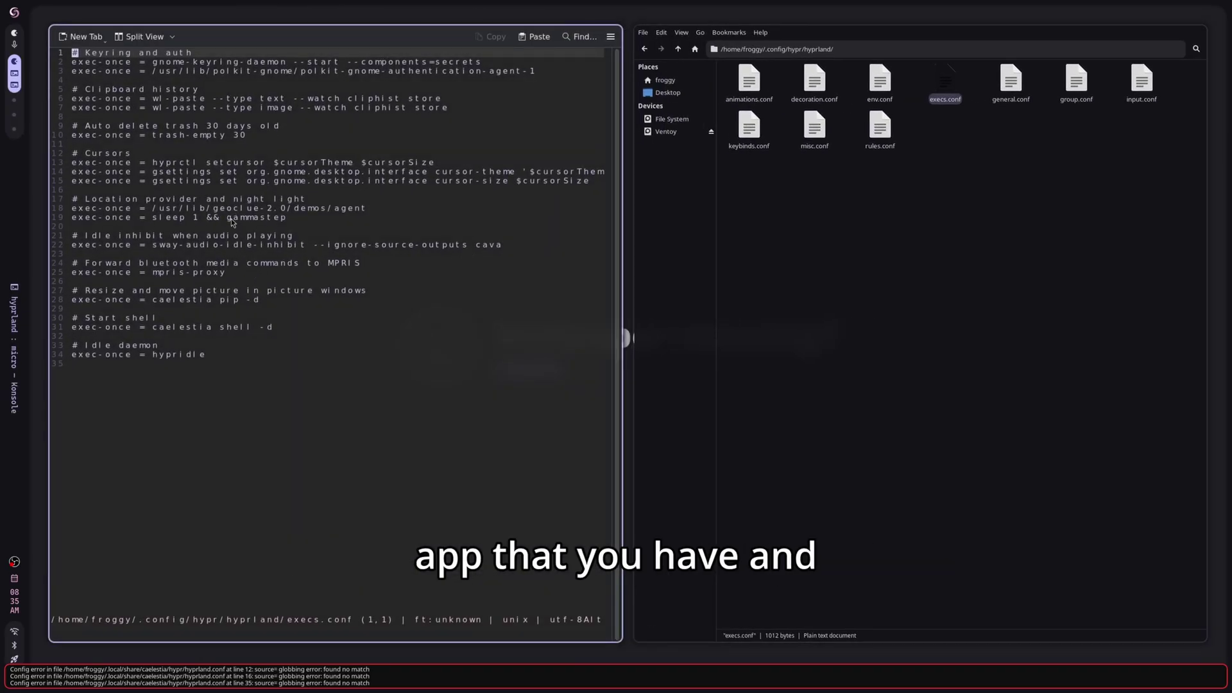
key(Down)
key(Down)
key(Down)
key(Down)
key(Down)
key(Down)
key(Down)
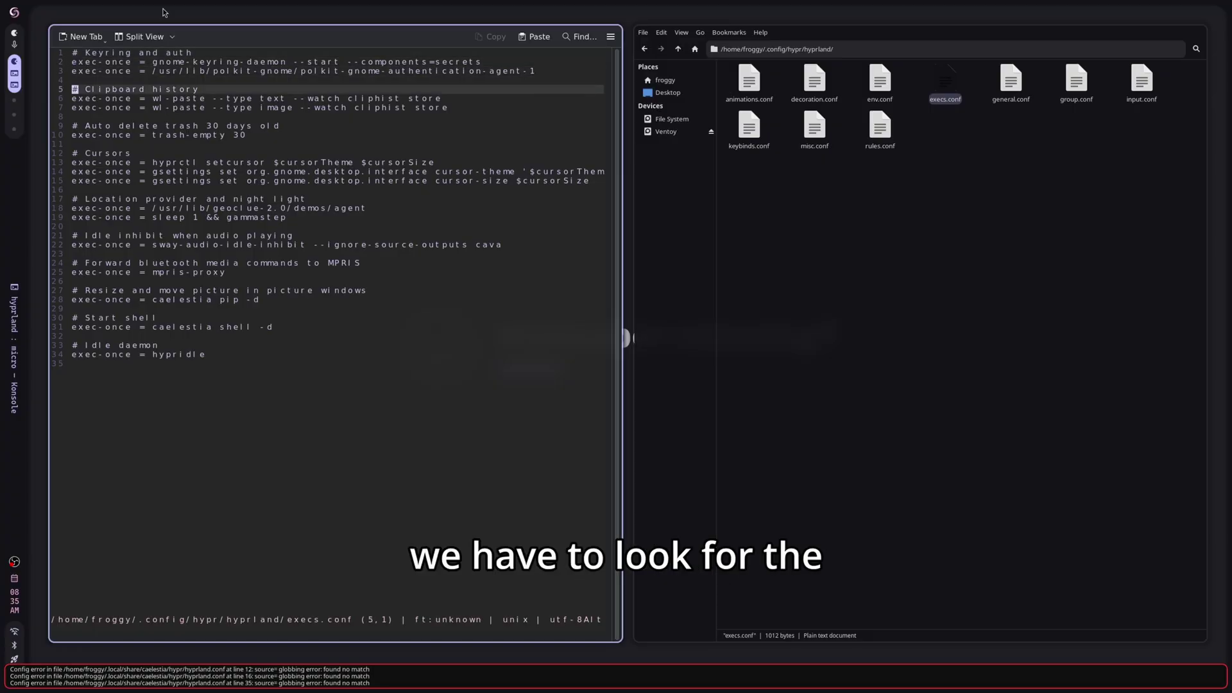
key(Down)
key(Down)
key(Down)
key(ctrl+q)
Try Open Terminal Here in the hyprland folder and dismiss the failed-launch message.
right_click(429, 231)
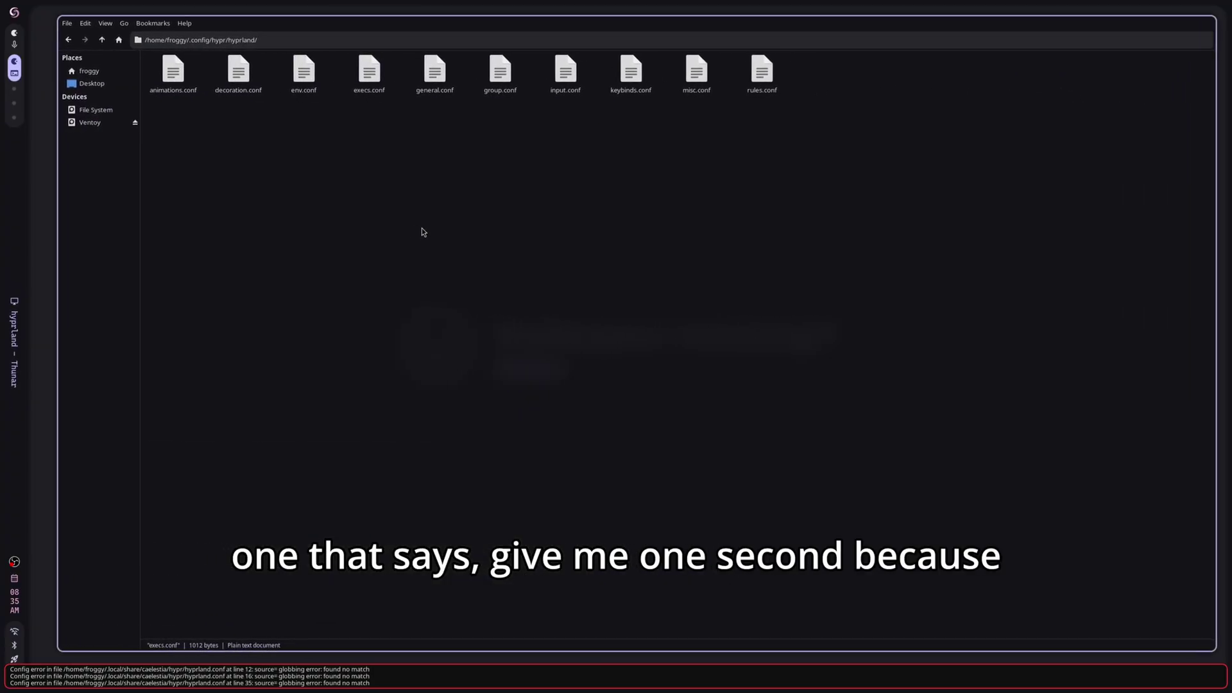
click(459, 287)
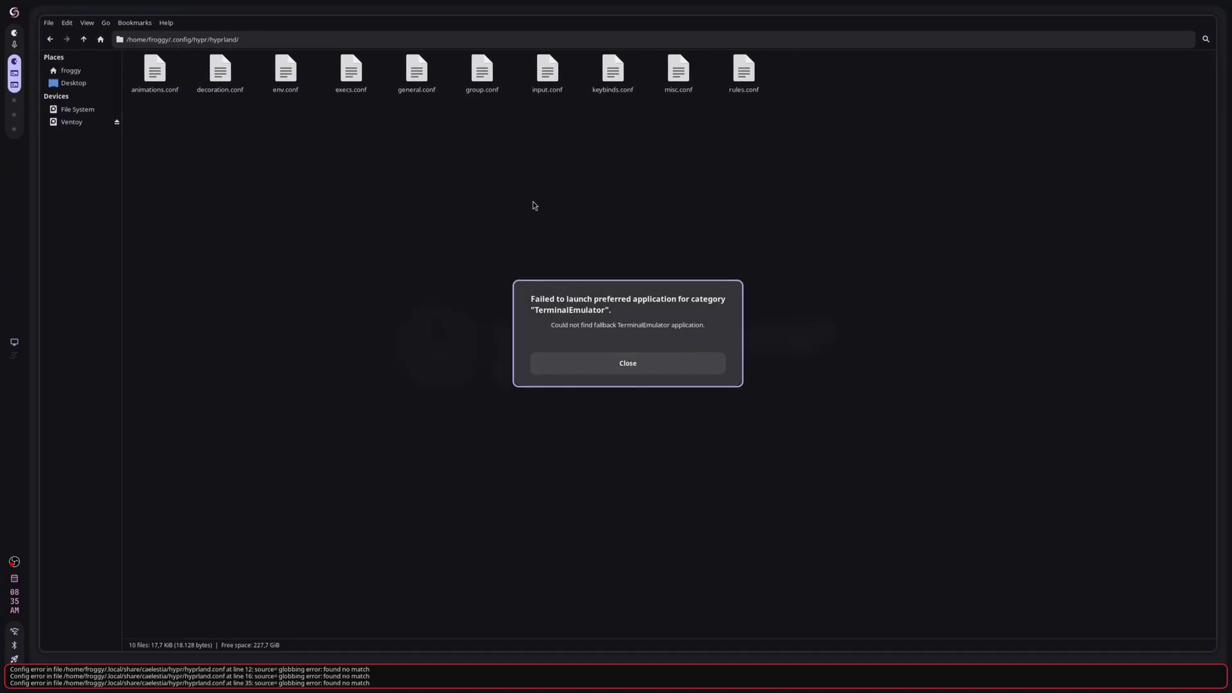
click(624, 365)
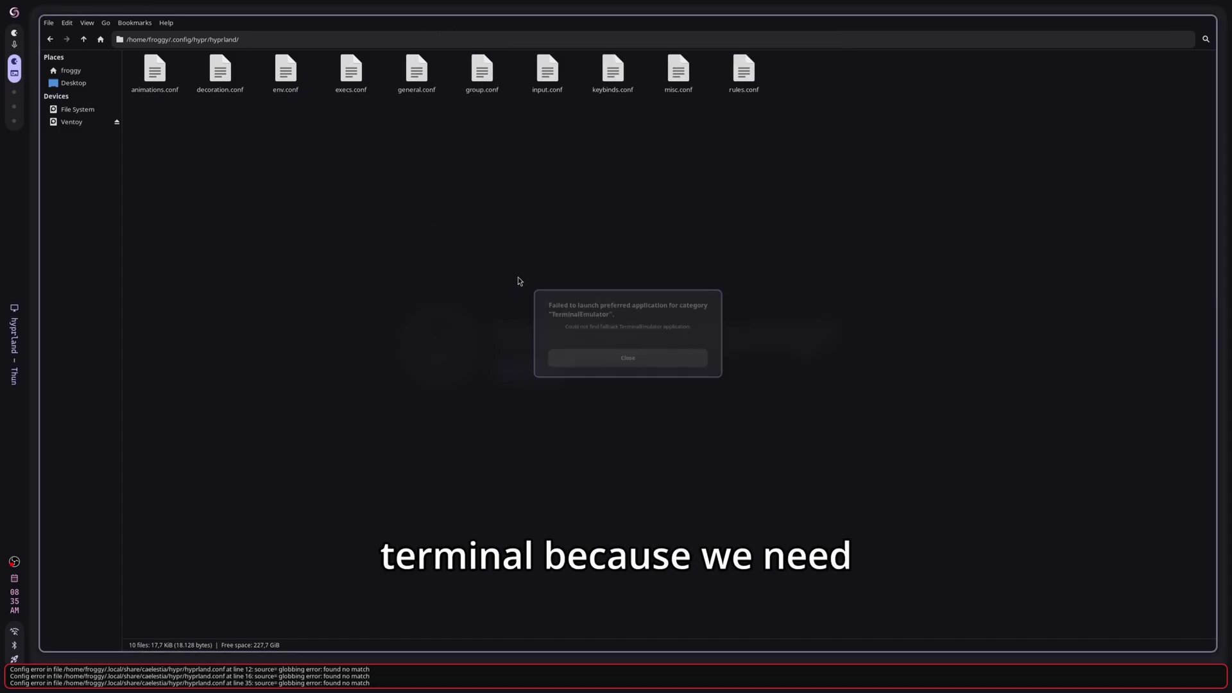
Search with 'yay vi', install package 3 visual-studio-code-bin, accepting the default build prompts.
key(super+t)
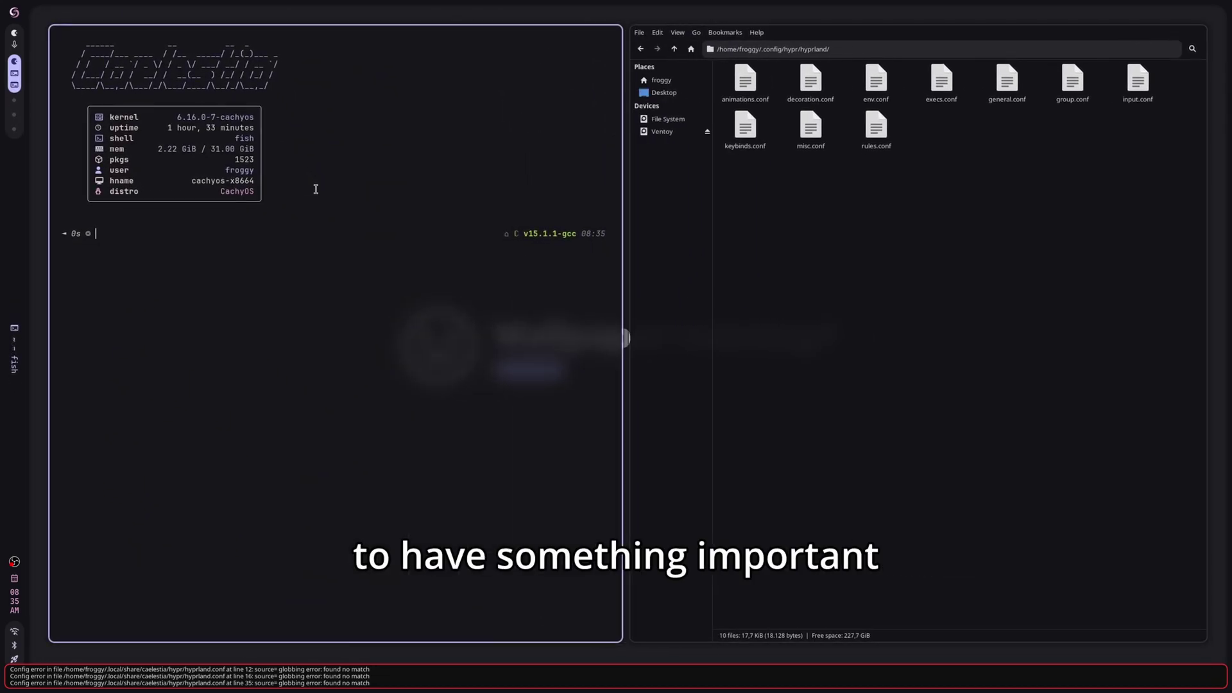
text(sud)
key(BackSpace)
key(BackSpace)
key(BackSpace)
text(yay visual studio)
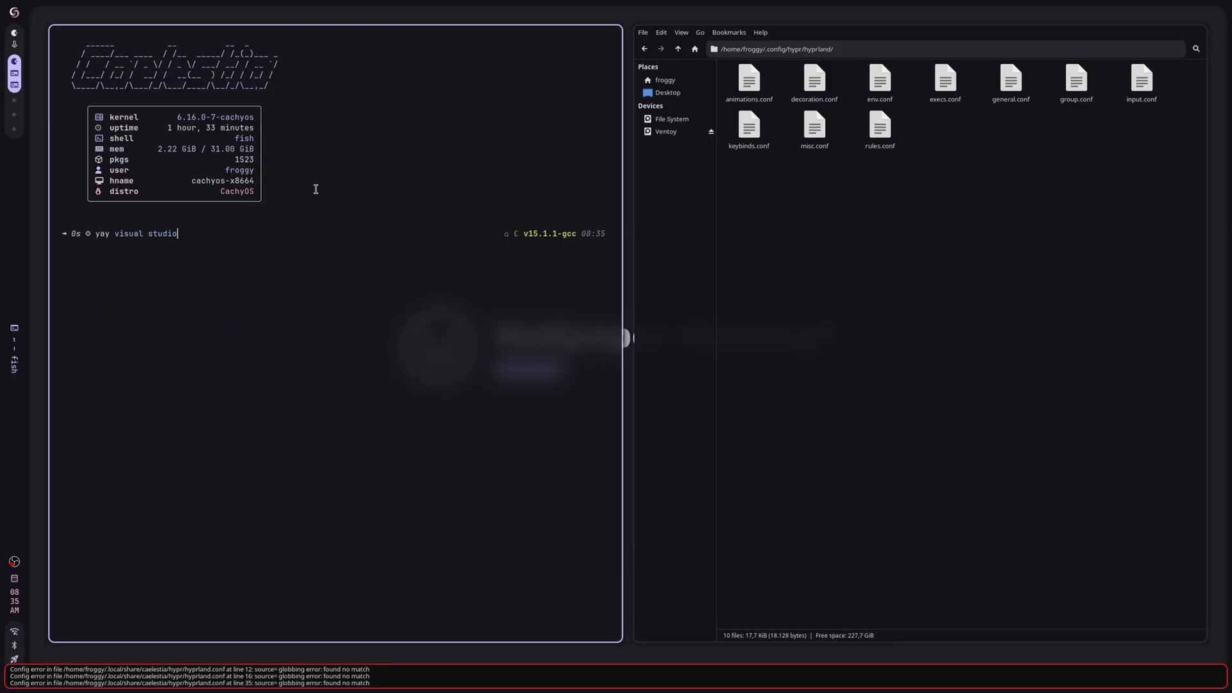
key(Return)
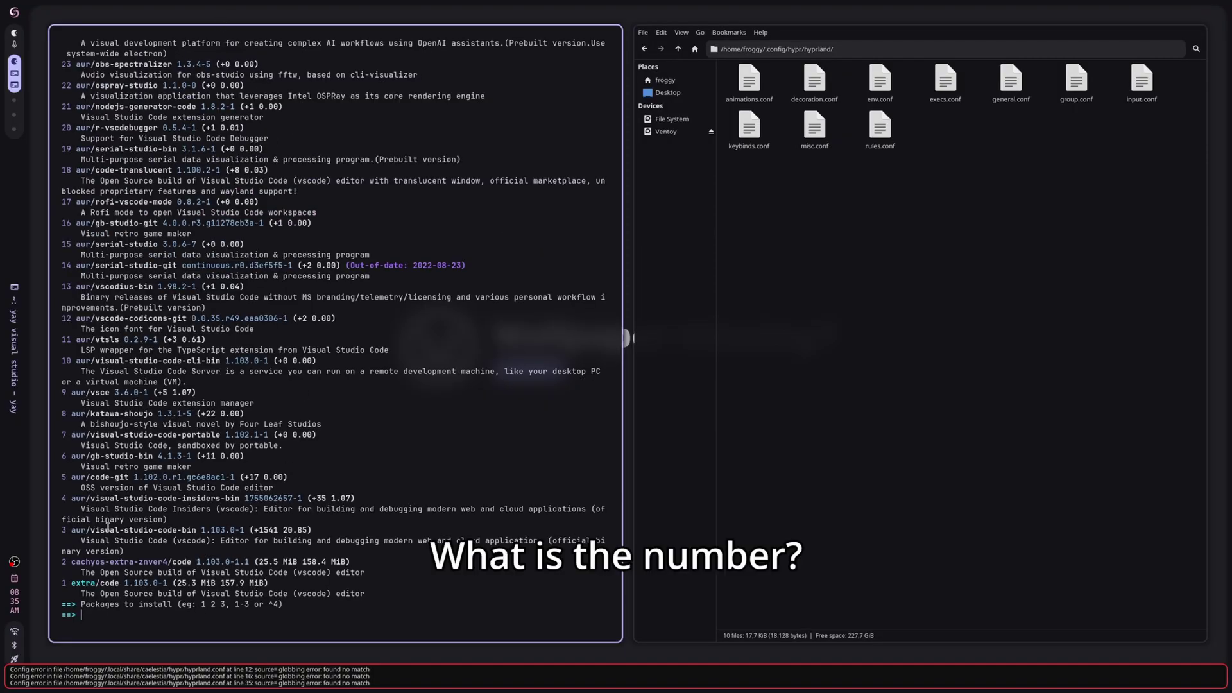
text(3)
key(Return)
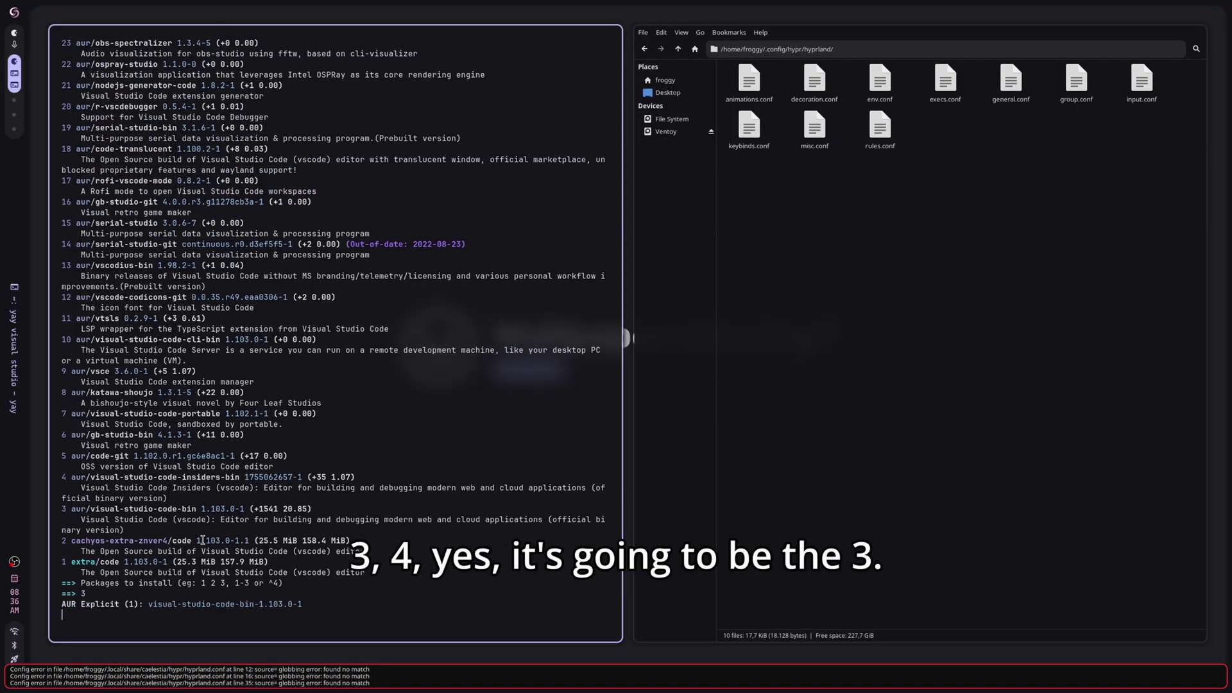
key(Return)
key(Return)
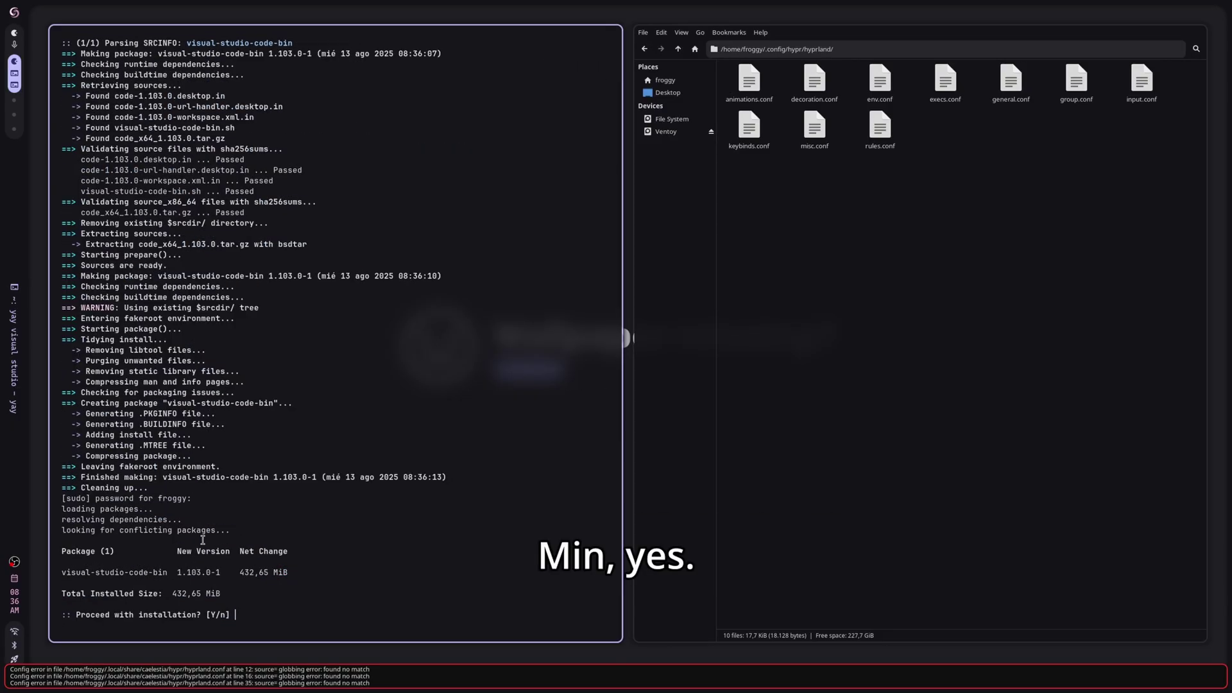
text(y)
key(Return)
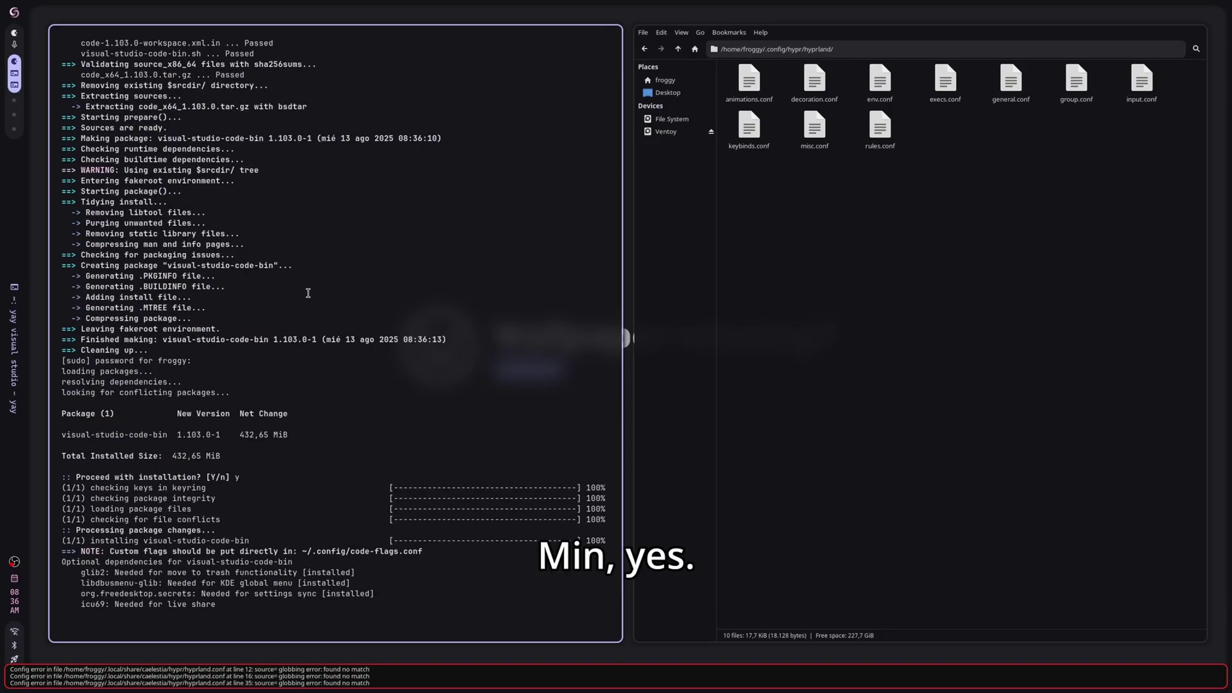
Open execs.conf with Visual Studio Code, set as the default app for plain text.
key(super+q)
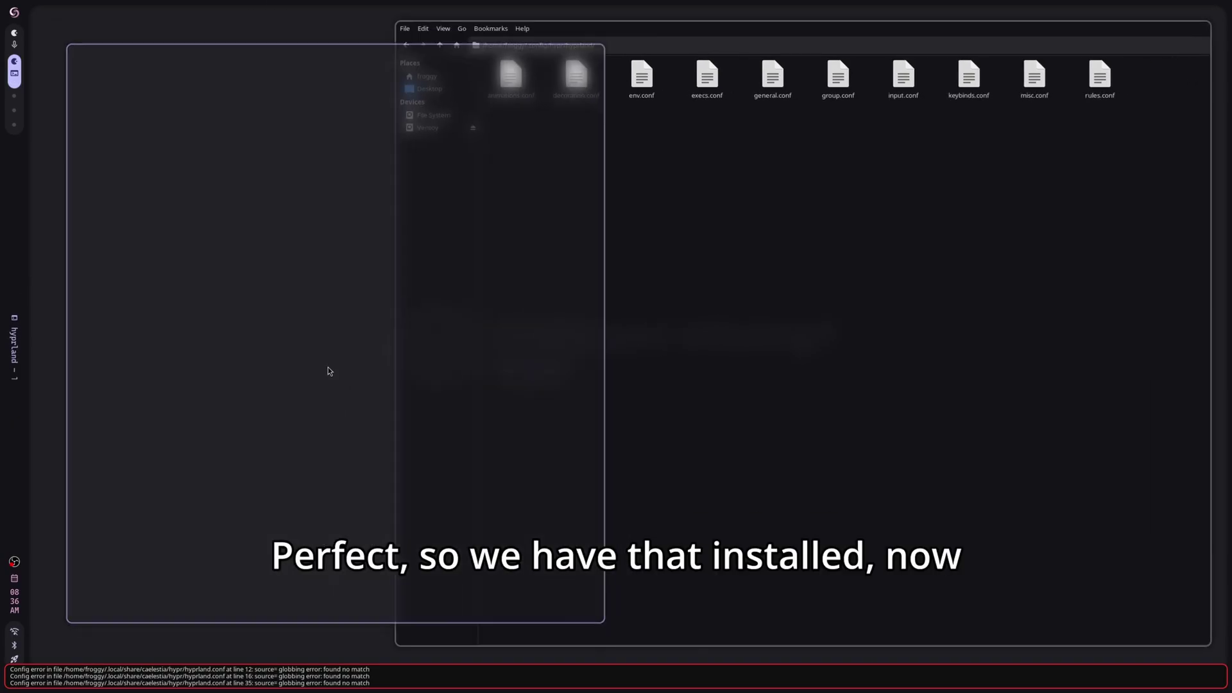
right_click(346, 93)
mouse_move(394, 114)
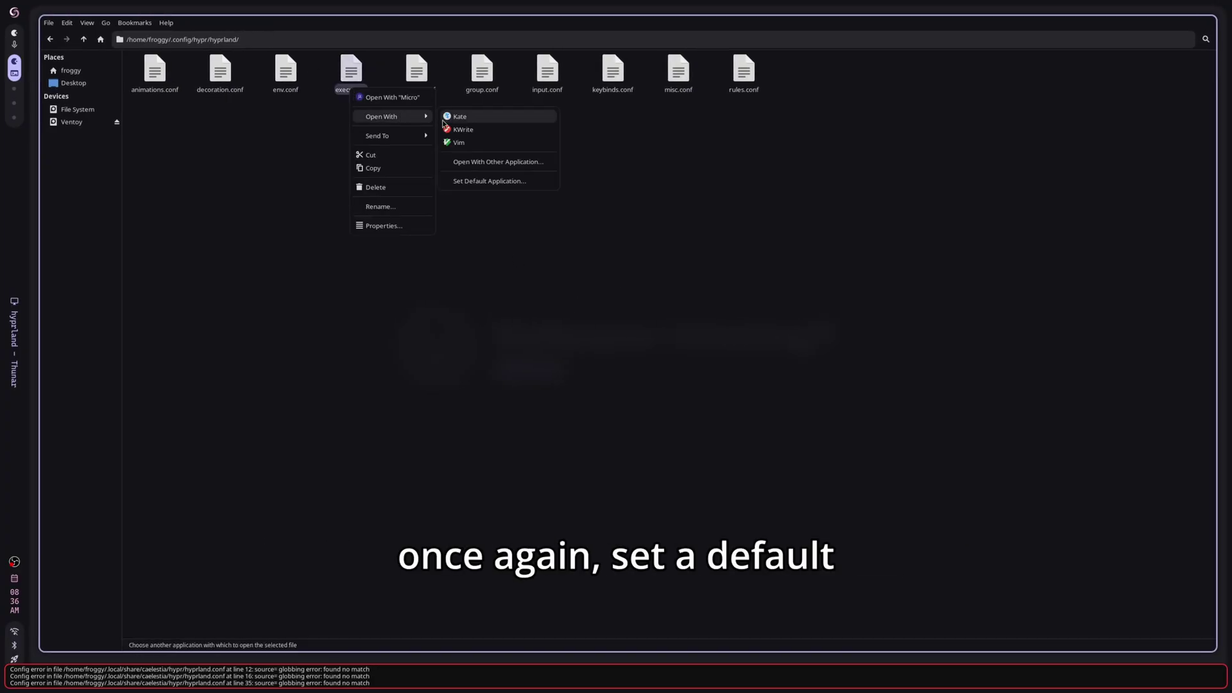
click(494, 178)
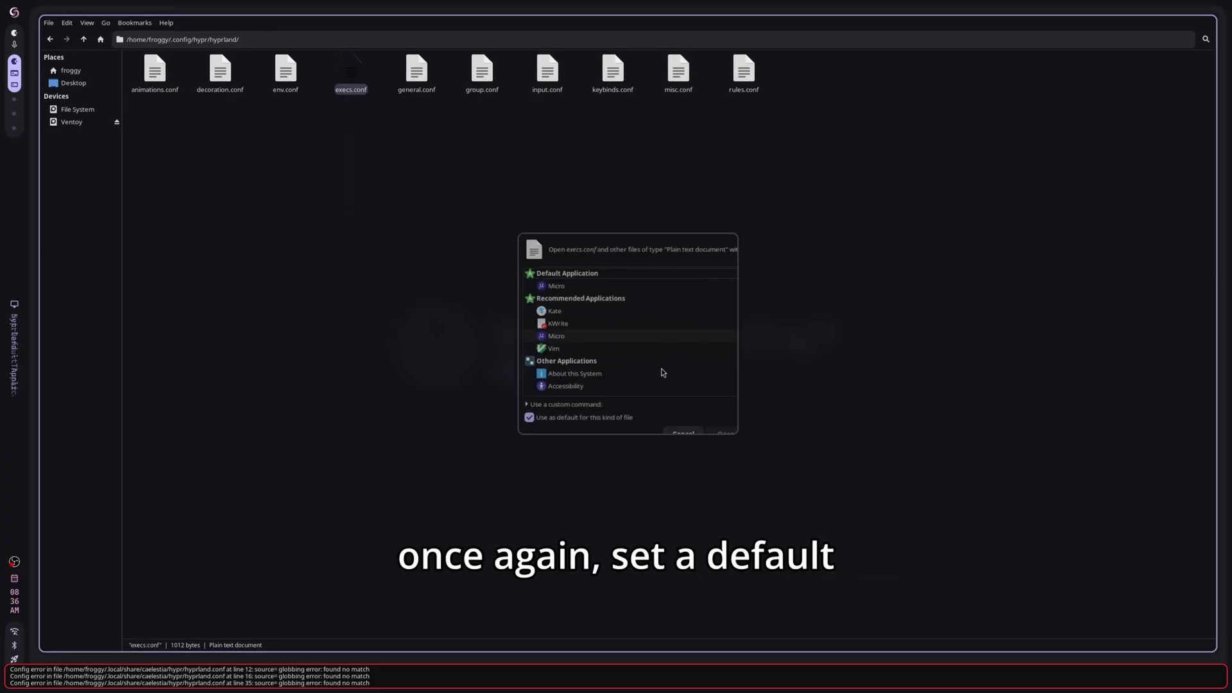
scroll(579, 390, down, 10)
click(579, 385)
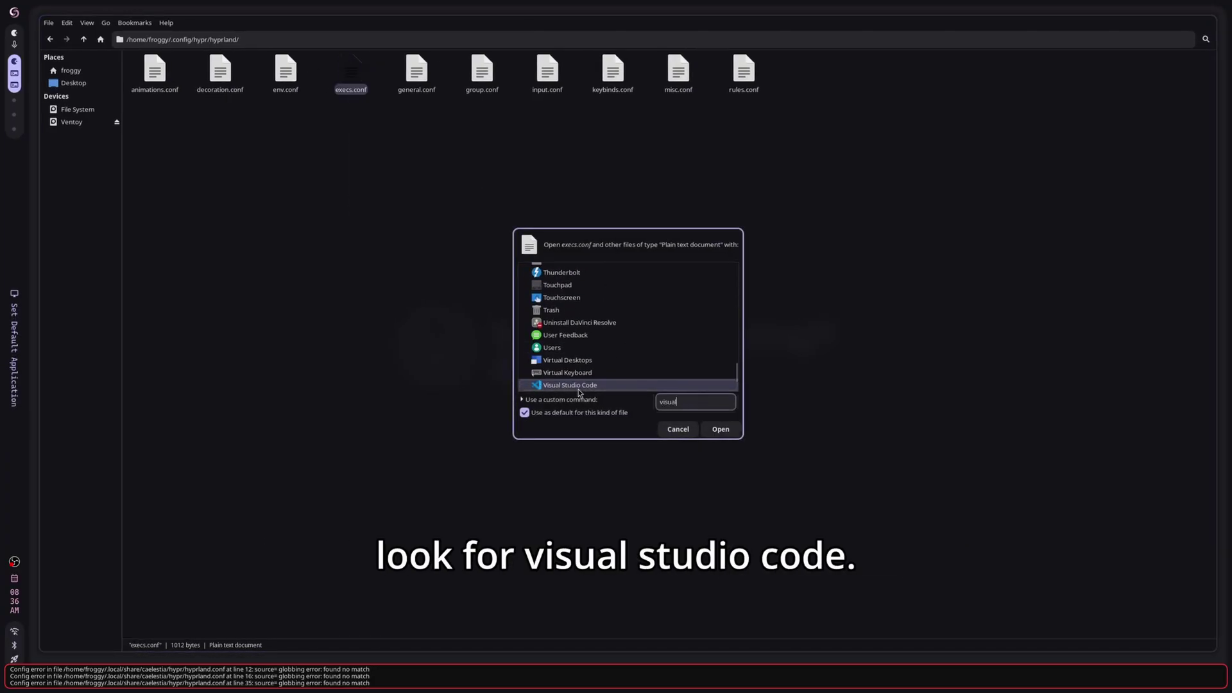
click(723, 430)
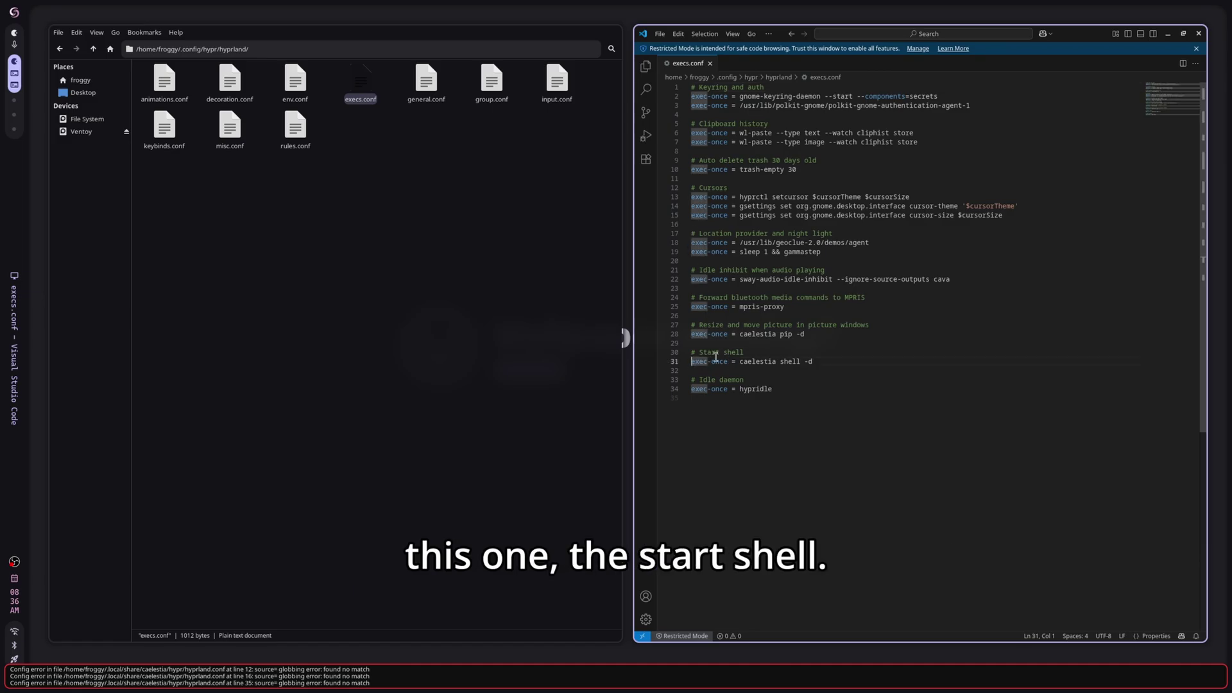
Prefix the exec-once caelestia shell line (line 31) with '#', save, and close VS Code.
click(738, 352)
click(692, 361)
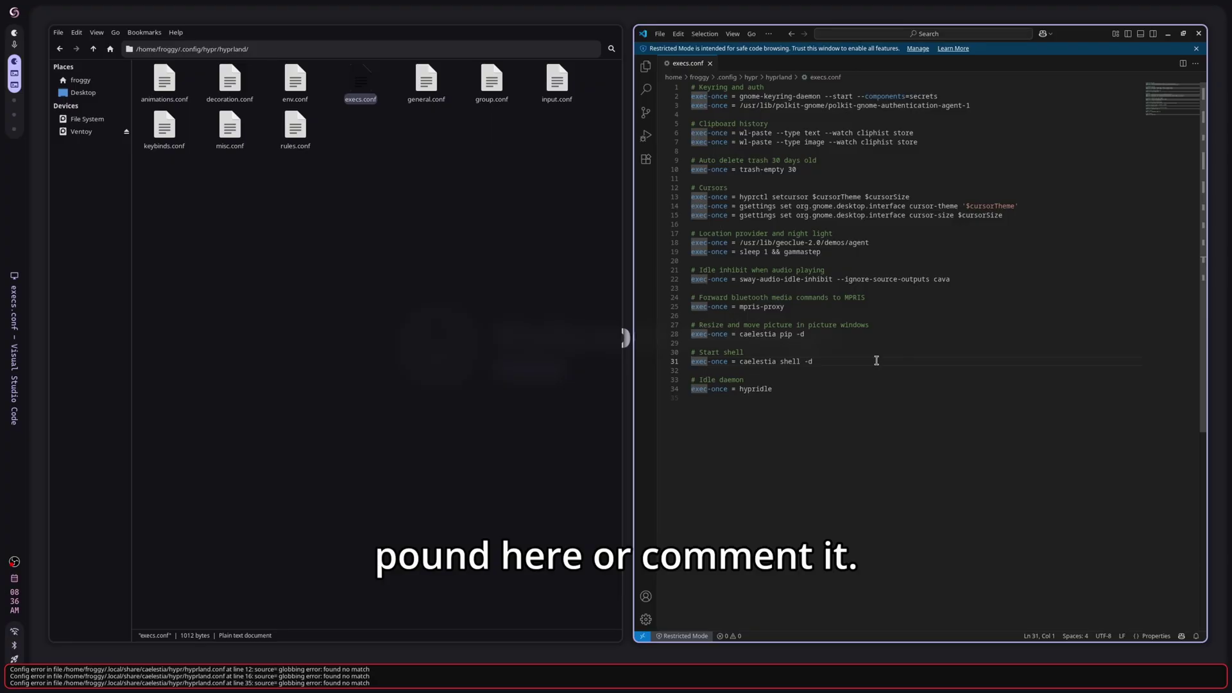
text(#)
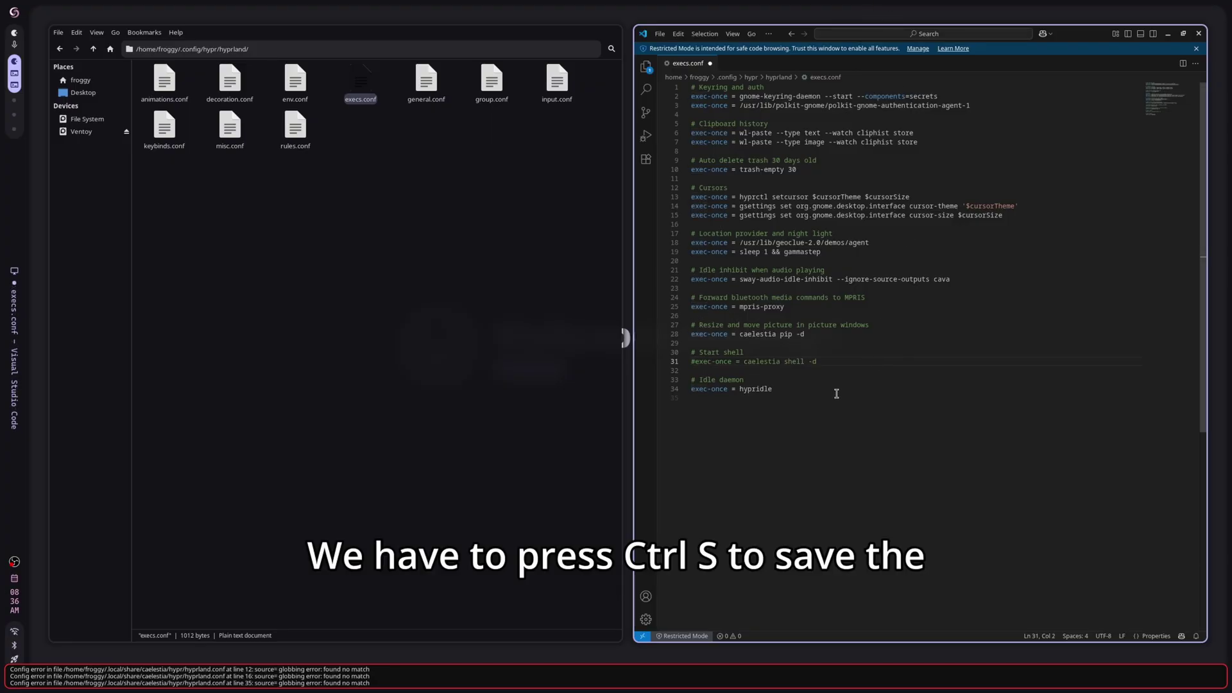
key(ctrl+s)
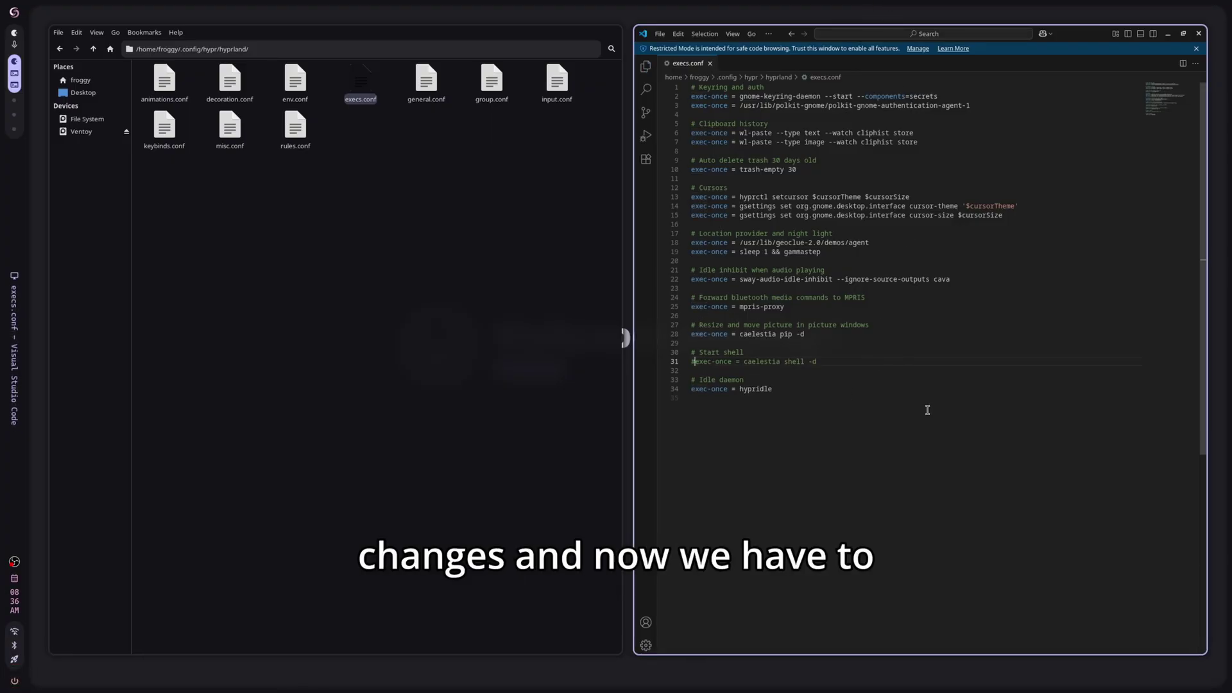
key(super+q)
key(super+q)
Launch Chromium and search the web for 'ax shell github'.
key(super)
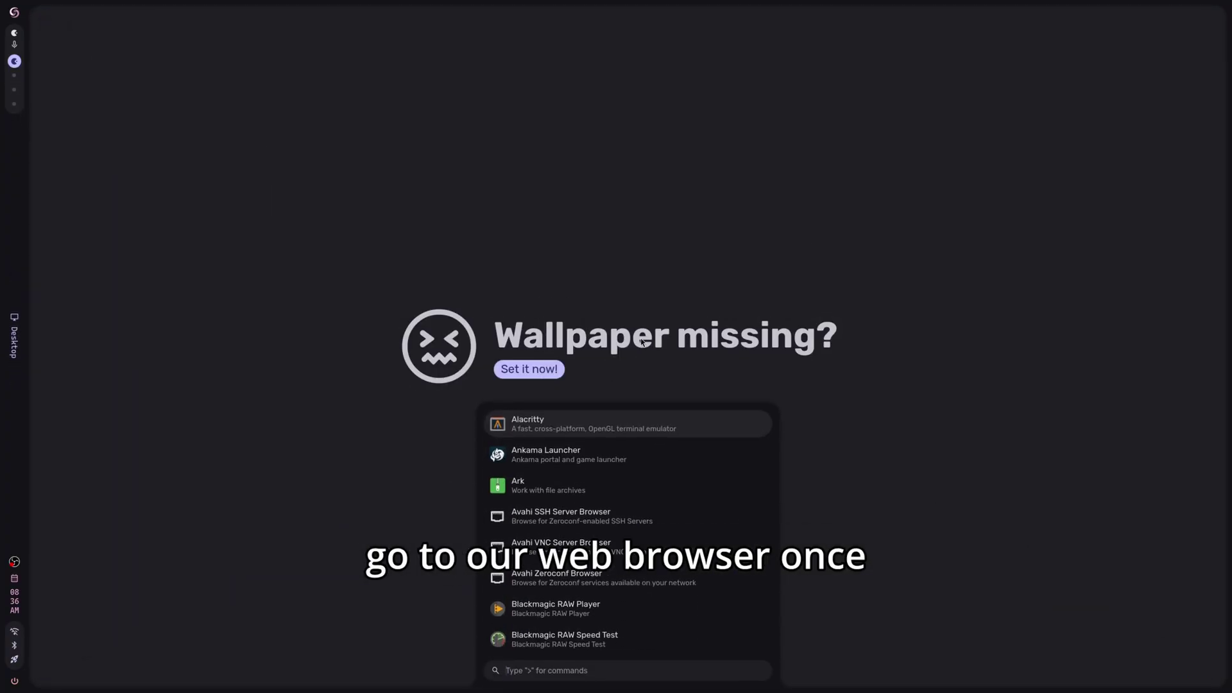
text(chr)
key(Return)
mouse_move(460, 25)
click(234, 42)
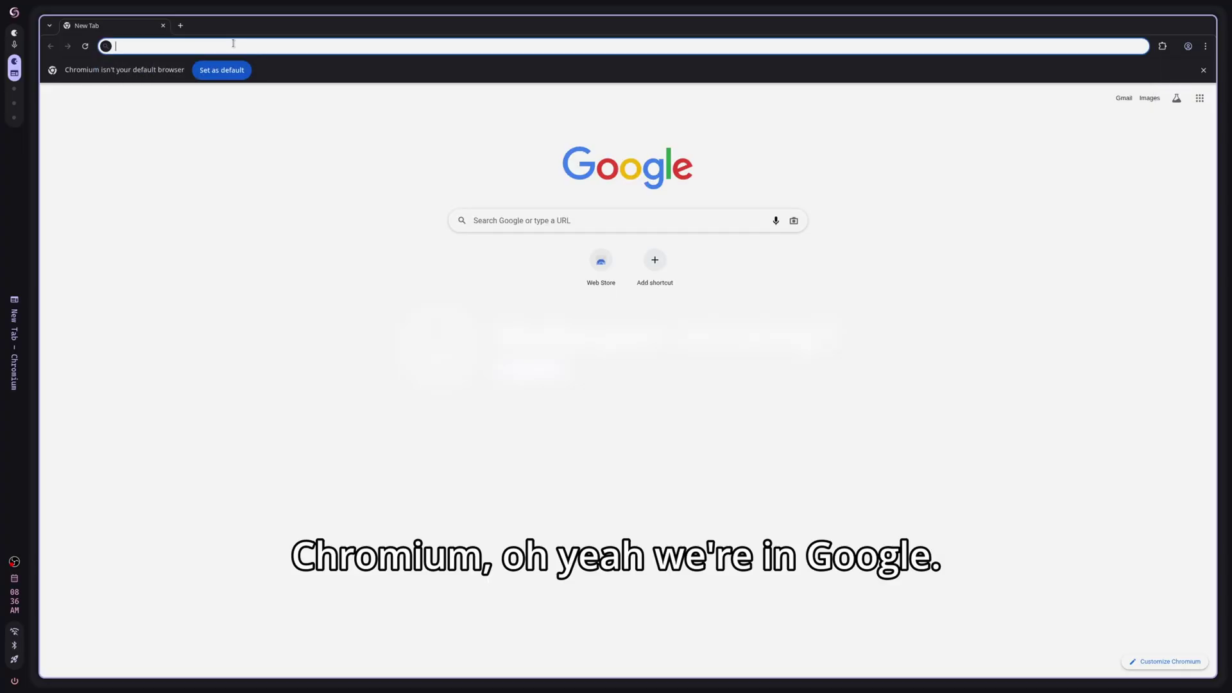
text(o)
key(BackSpace)
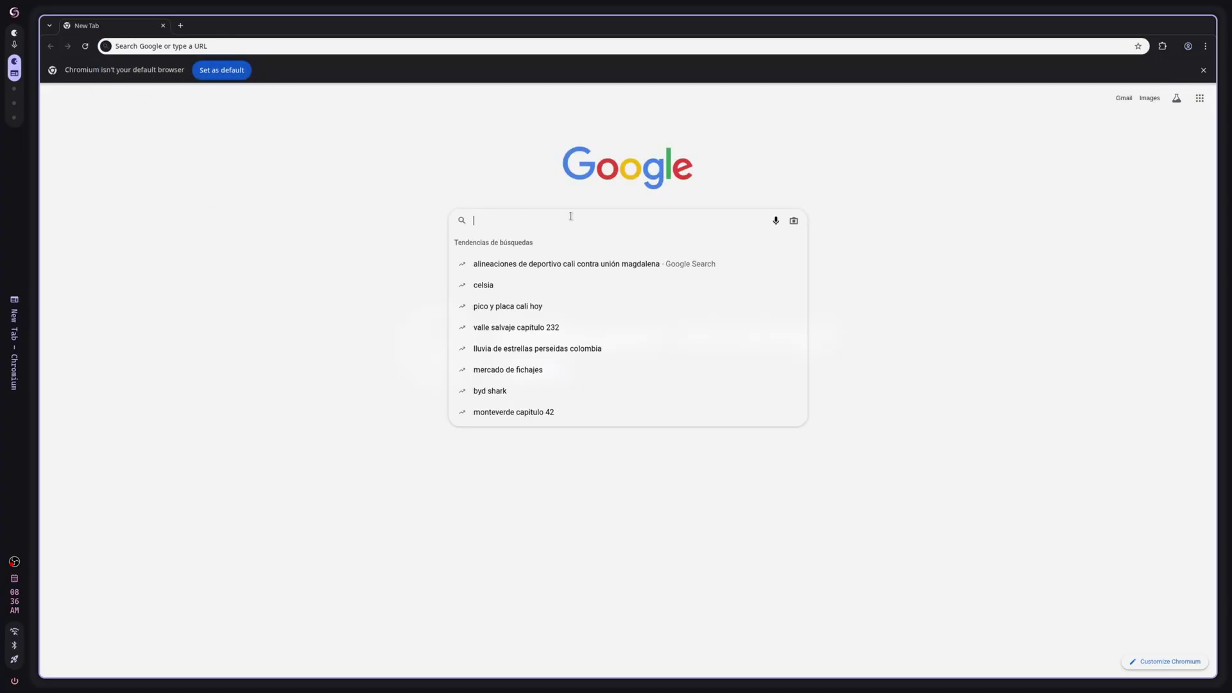
text(ax shell github)
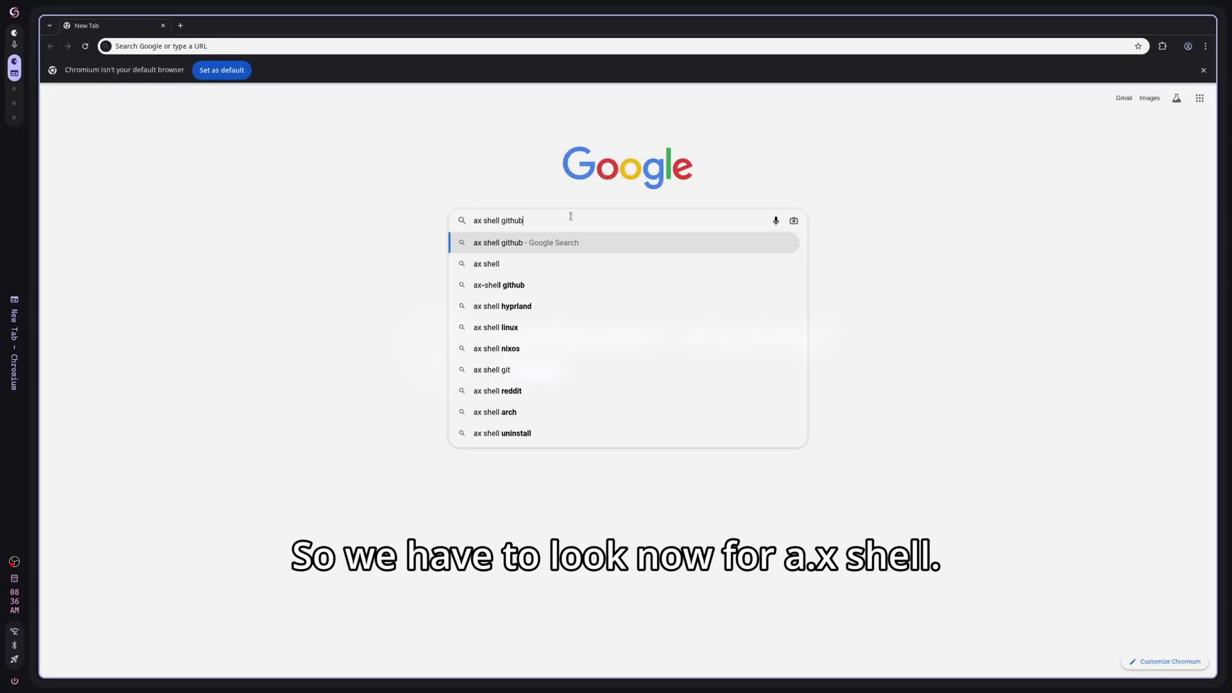
key(Return)
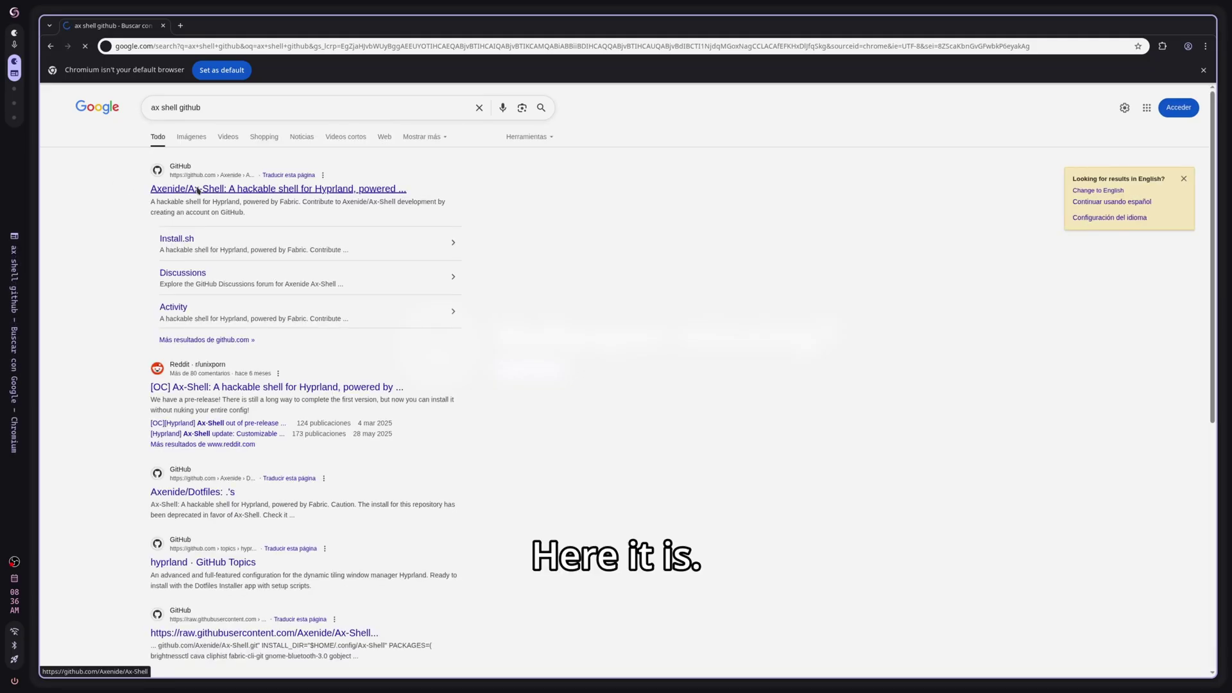
Open the Axenide/Ax-Shell repository and copy the curl install command from its README Installation section.
click(203, 205)
scroll(330, 225, down, 10)
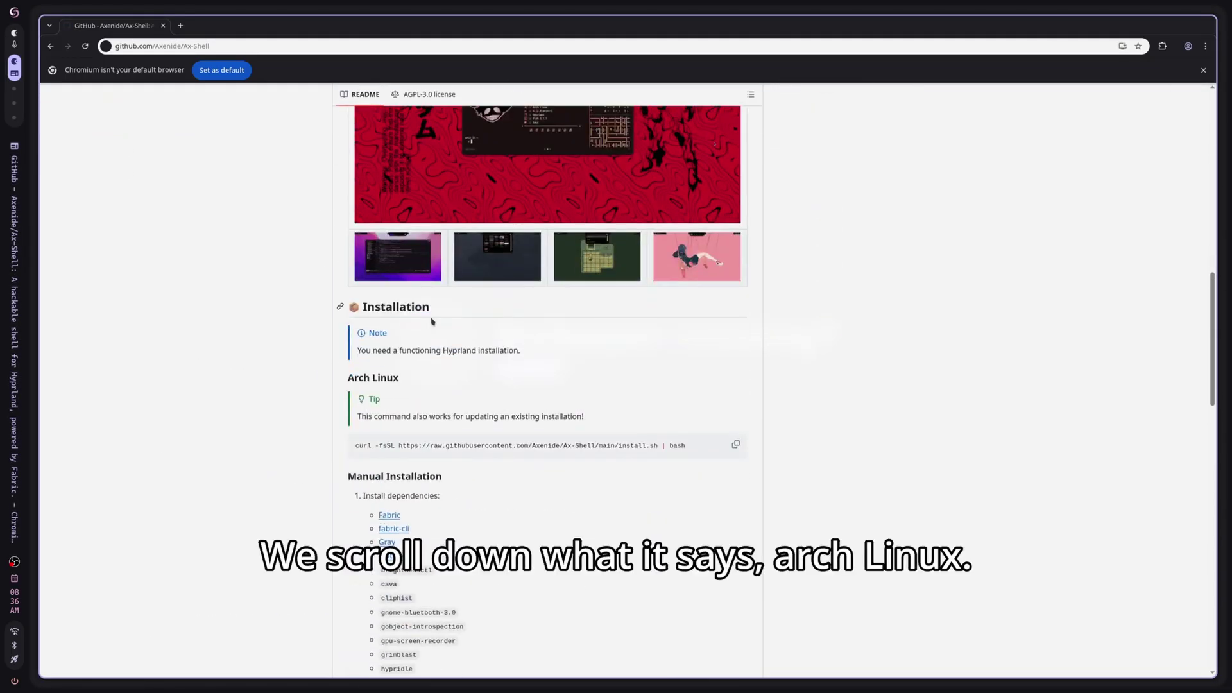
scroll(433, 320, down, 4)
scroll(415, 322, up, 3)
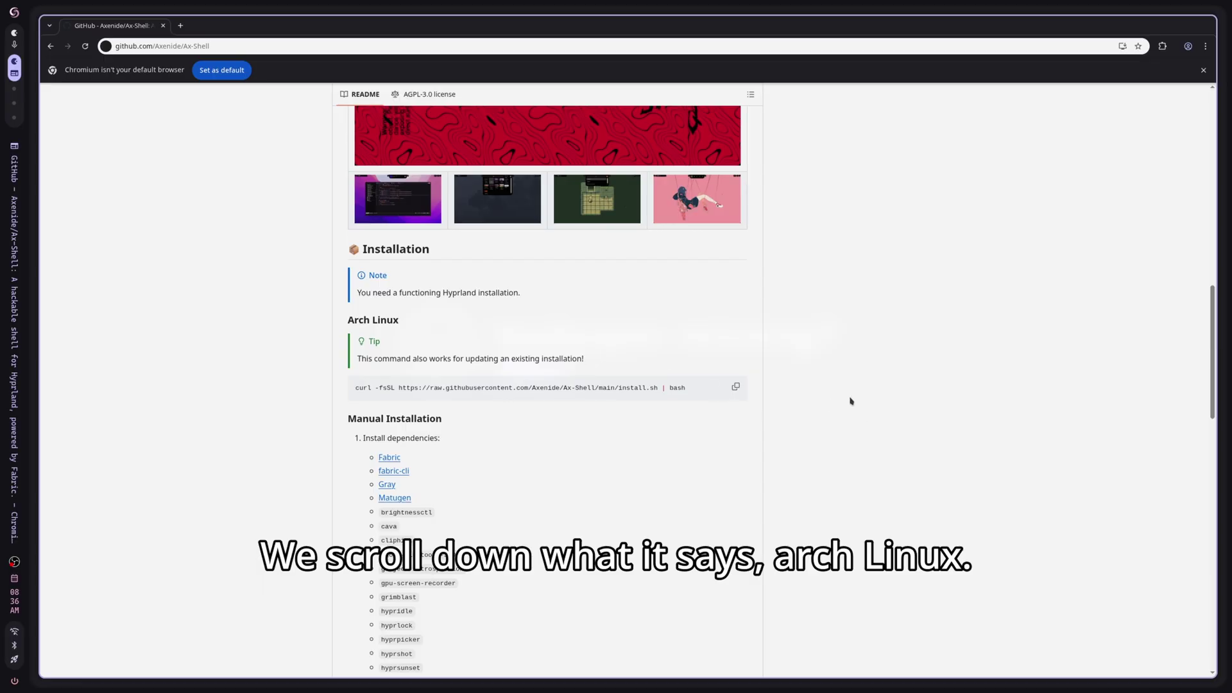
click(735, 386)
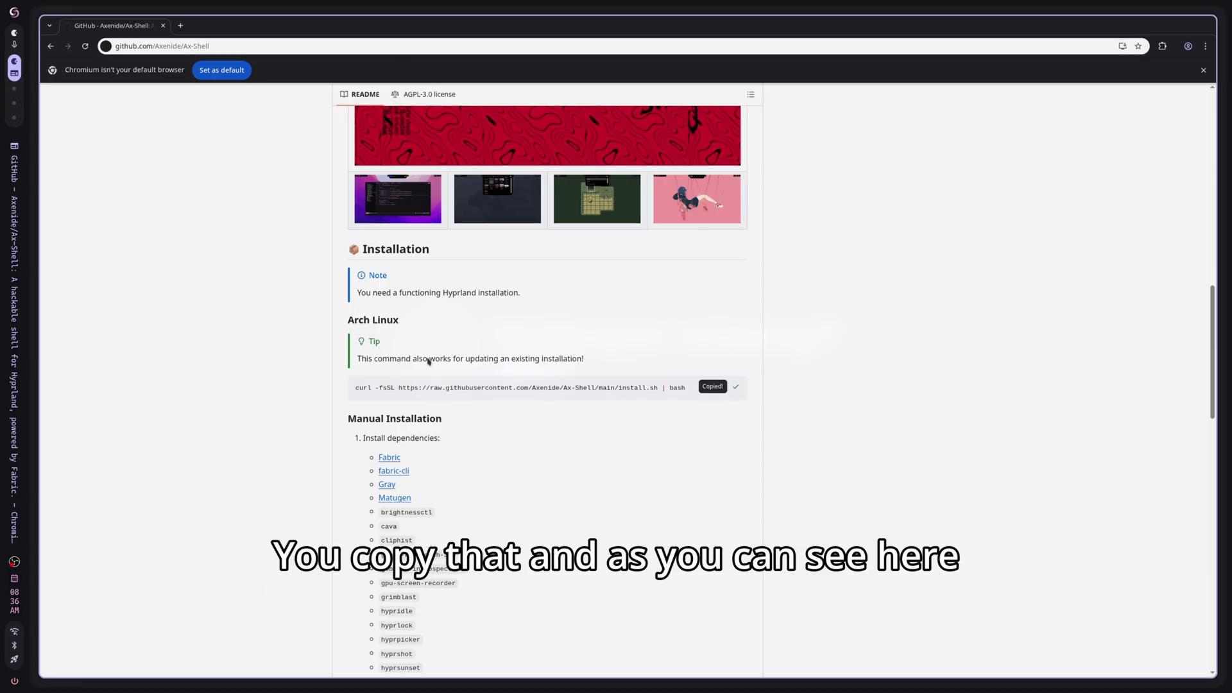
drag(357, 358, 466, 356)
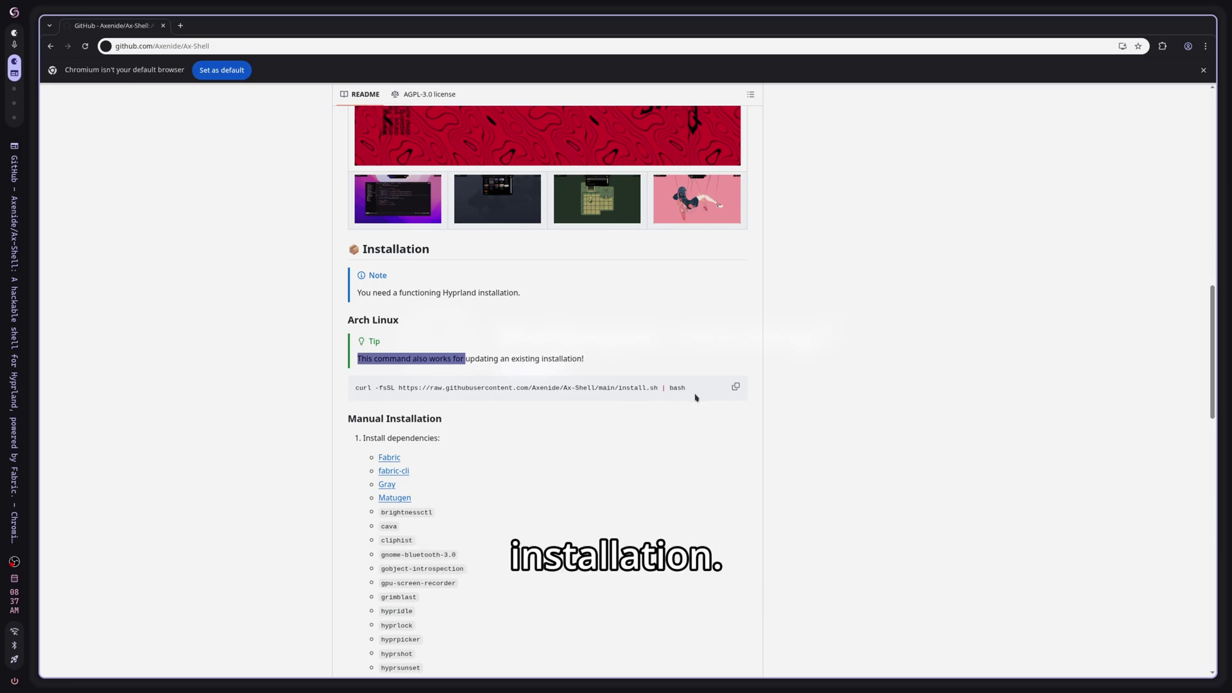
scroll(661, 360, up, 7)
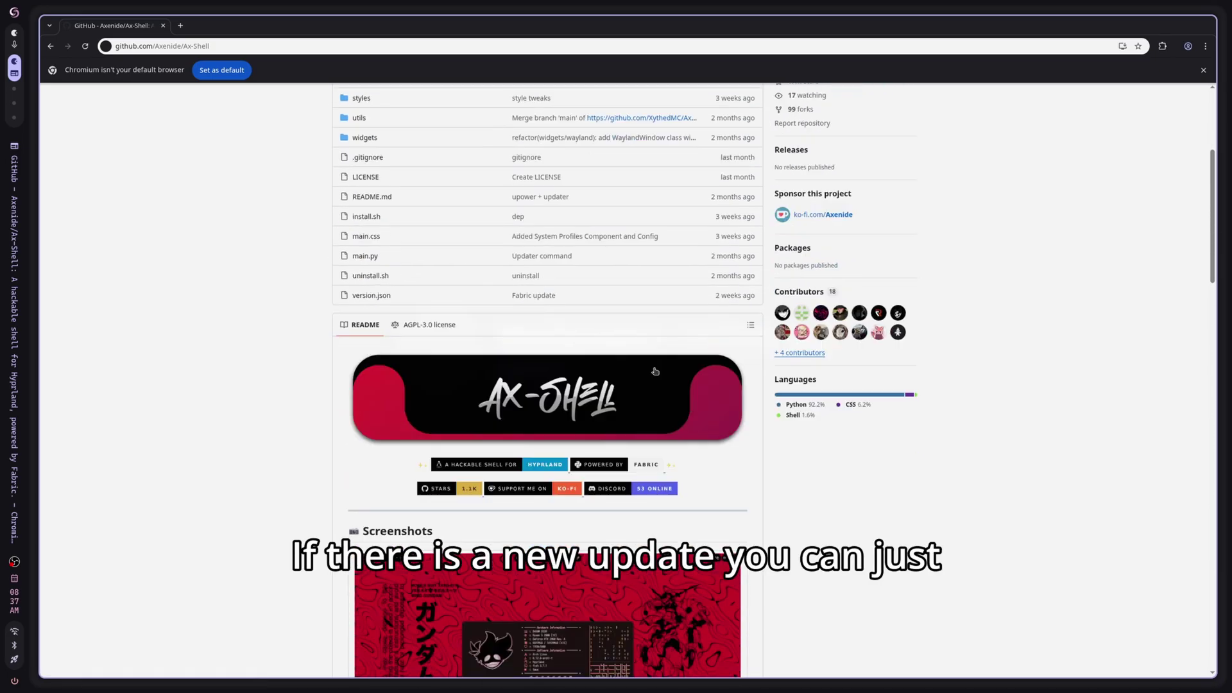
scroll(661, 360, down, 7)
click(736, 505)
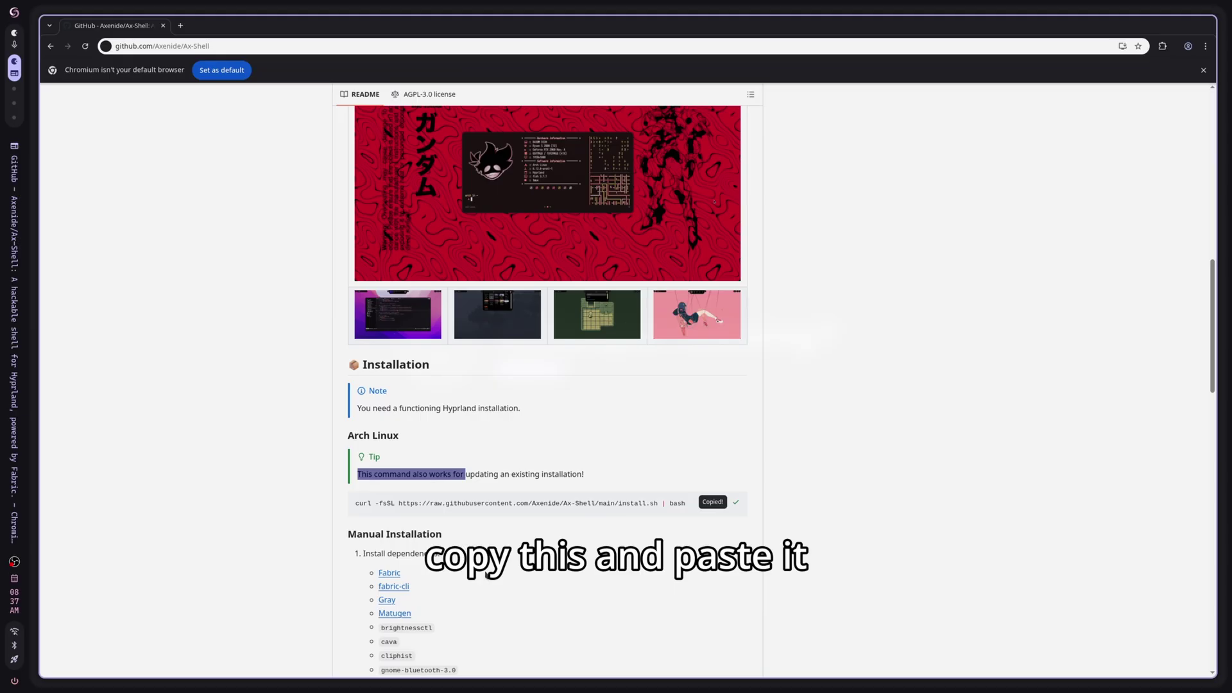
Paste the copied curl install.sh command into a new terminal, run it, and enter the sudo password.
key(super+Return)
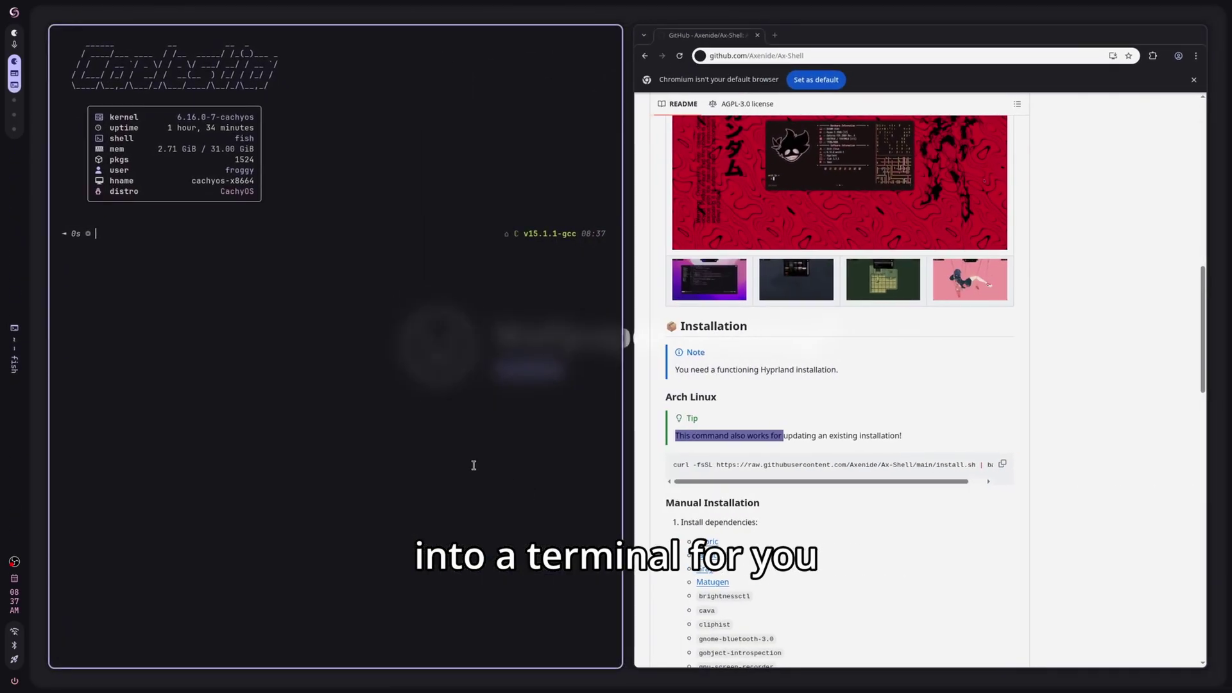
key(ctrl+shift+v)
key(Return)
scroll(836, 409, down, 2)
scroll(836, 409, down, 15)
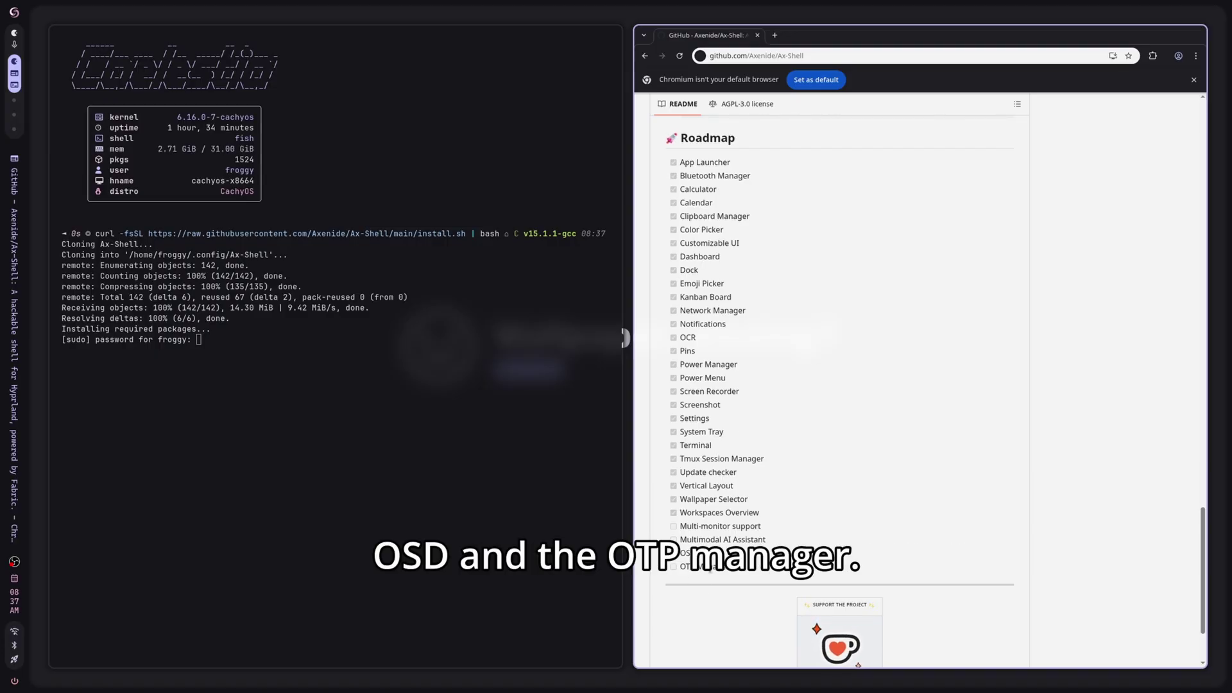
key(Return)
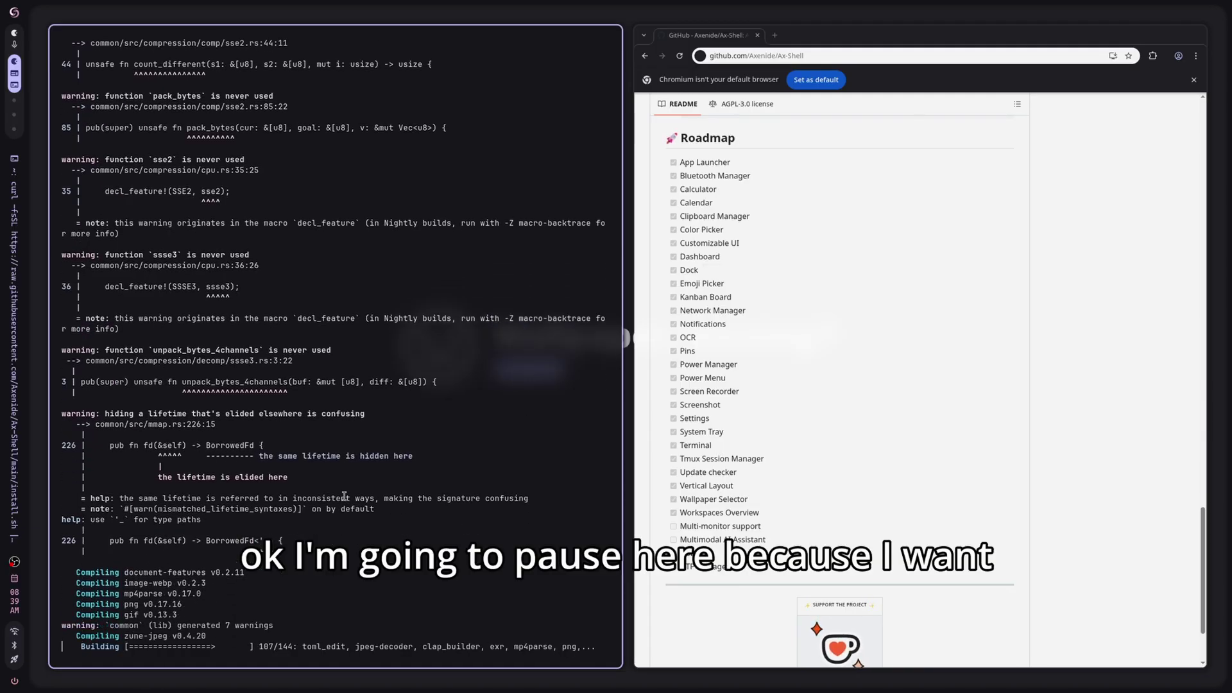
Move between workspaces 4 and 1, then swap the terminal and browser sides.
right_click(14, 561)
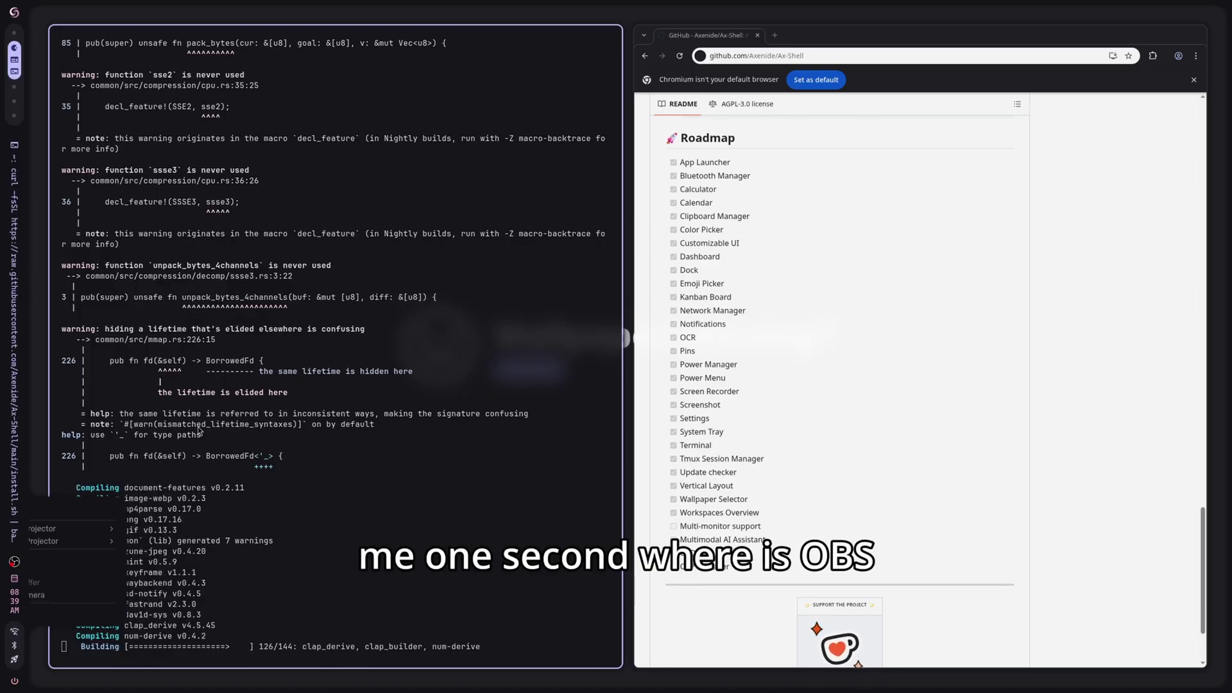
key(super+4)
key(super+1)
key(super+4)
key(super+1)
key(super+shift+Left)
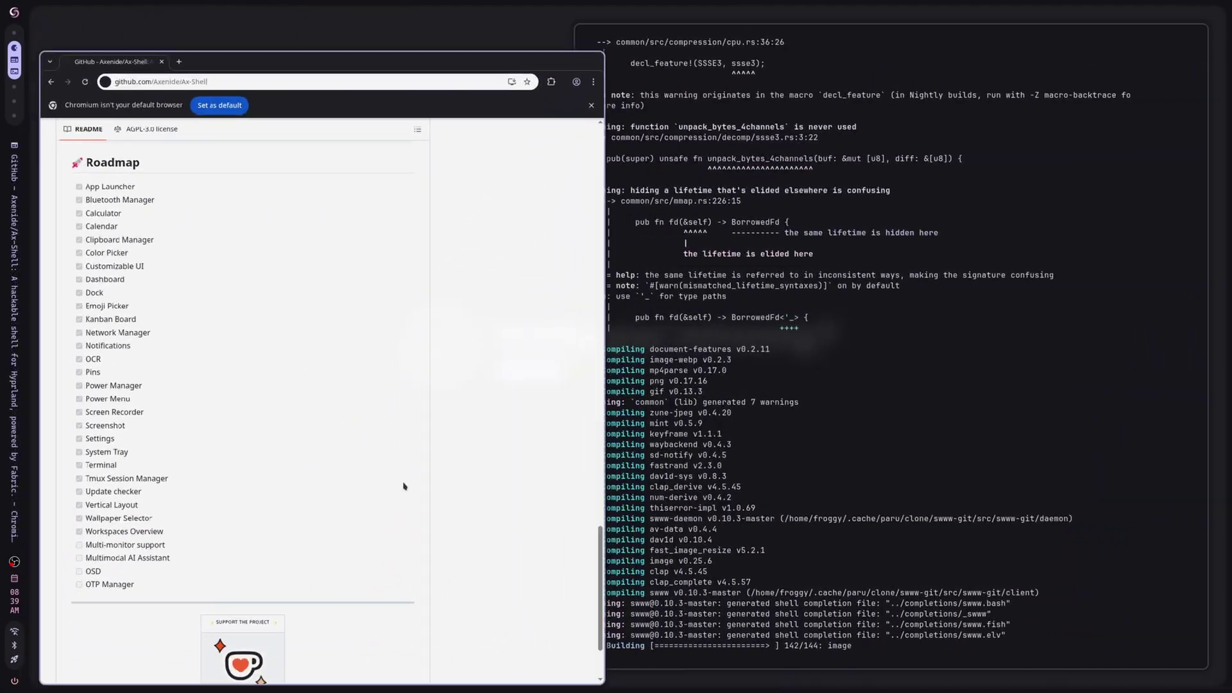
Show the OBS window from its tray icon and bring up Ax-Shell settings over it.
right_click(15, 562)
click(44, 483)
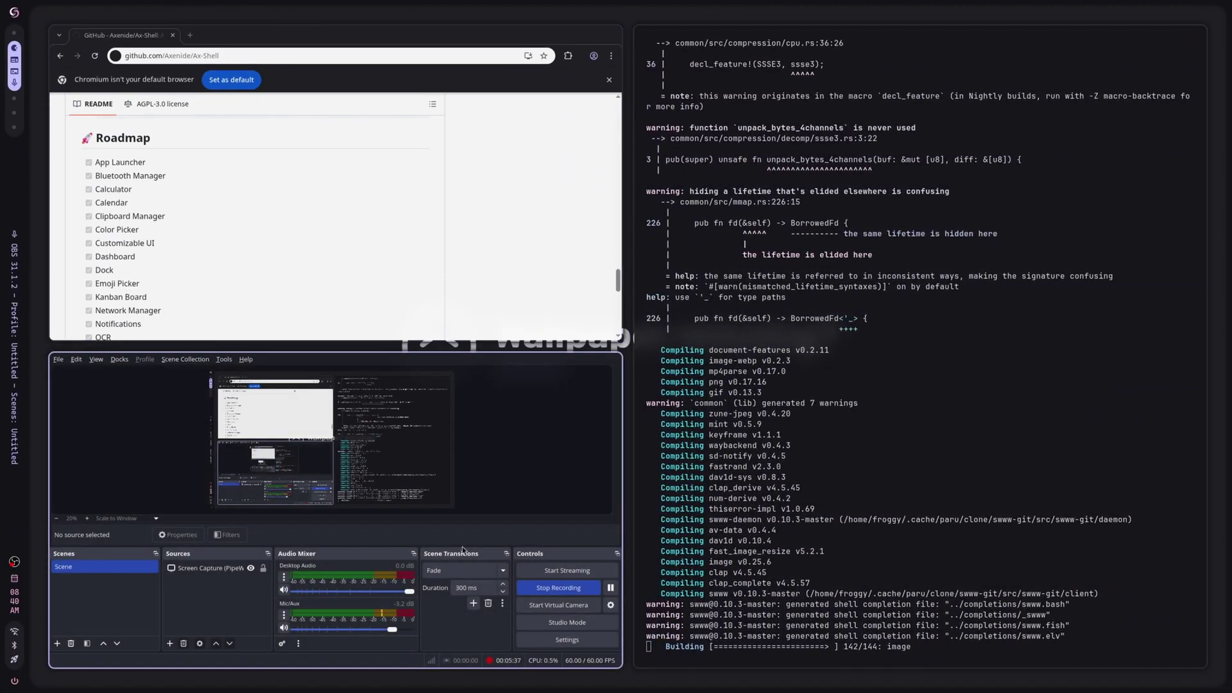
key(super+shift+2)
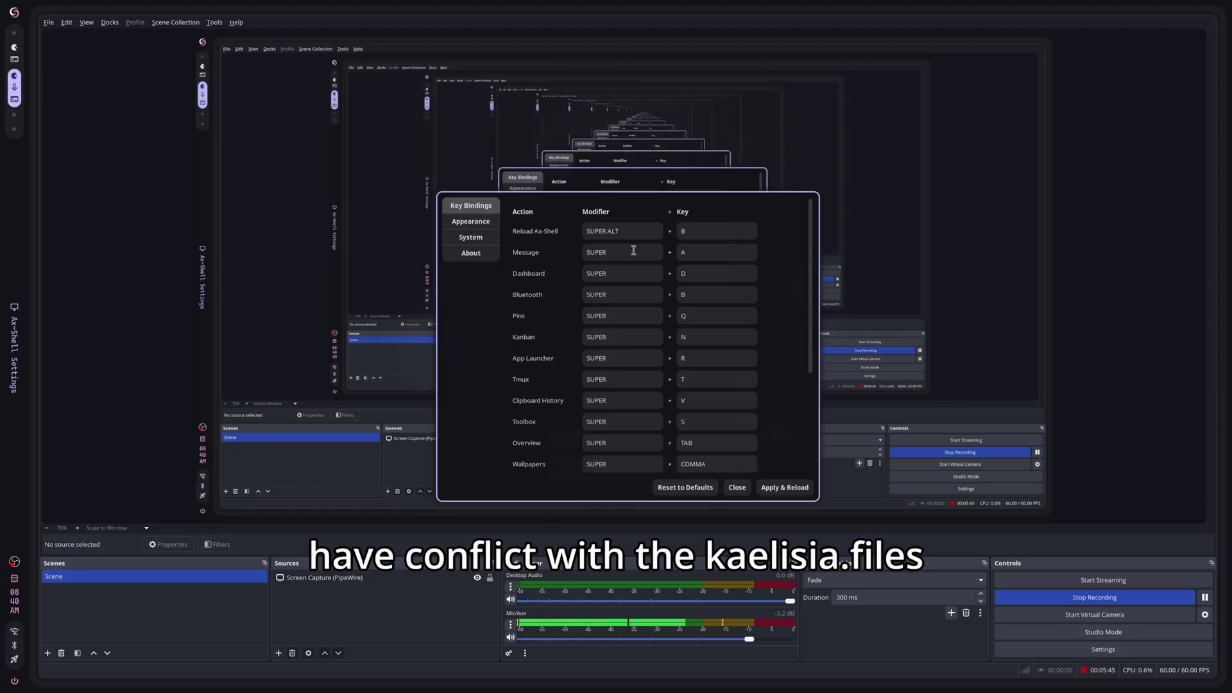
Unbind the Message shortcut, then set the Pins key to P and the App Launcher key to A.
drag(633, 252, 585, 255)
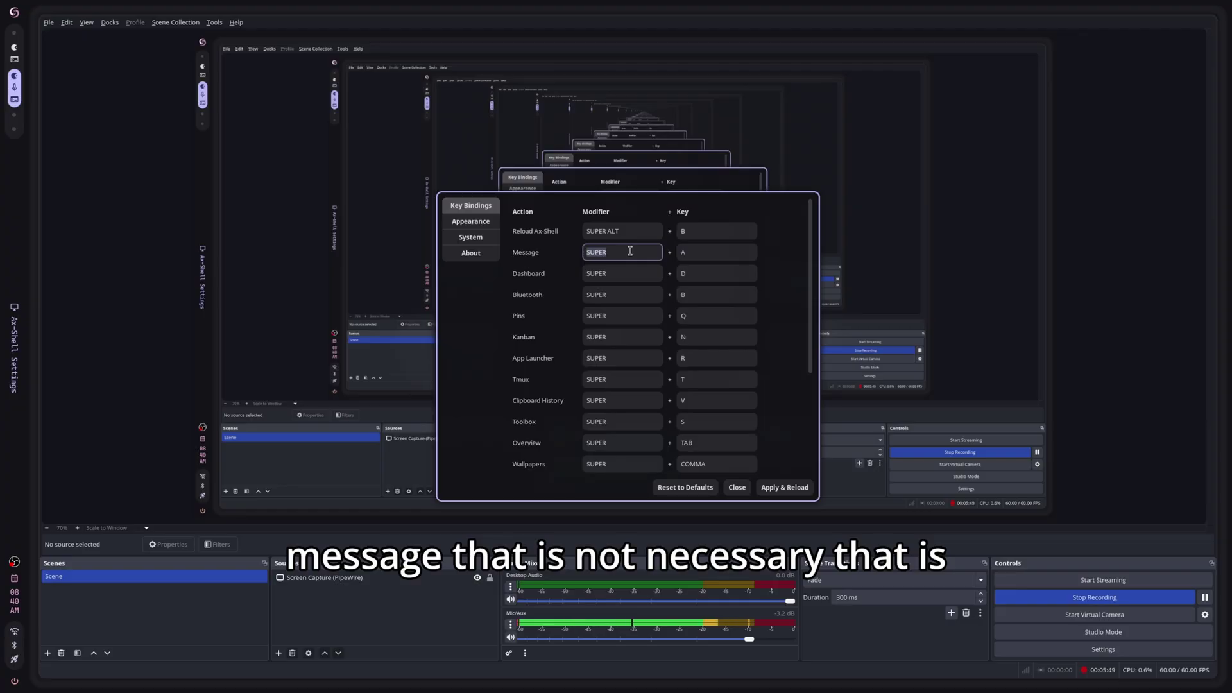
click(709, 253)
key(BackSpace)
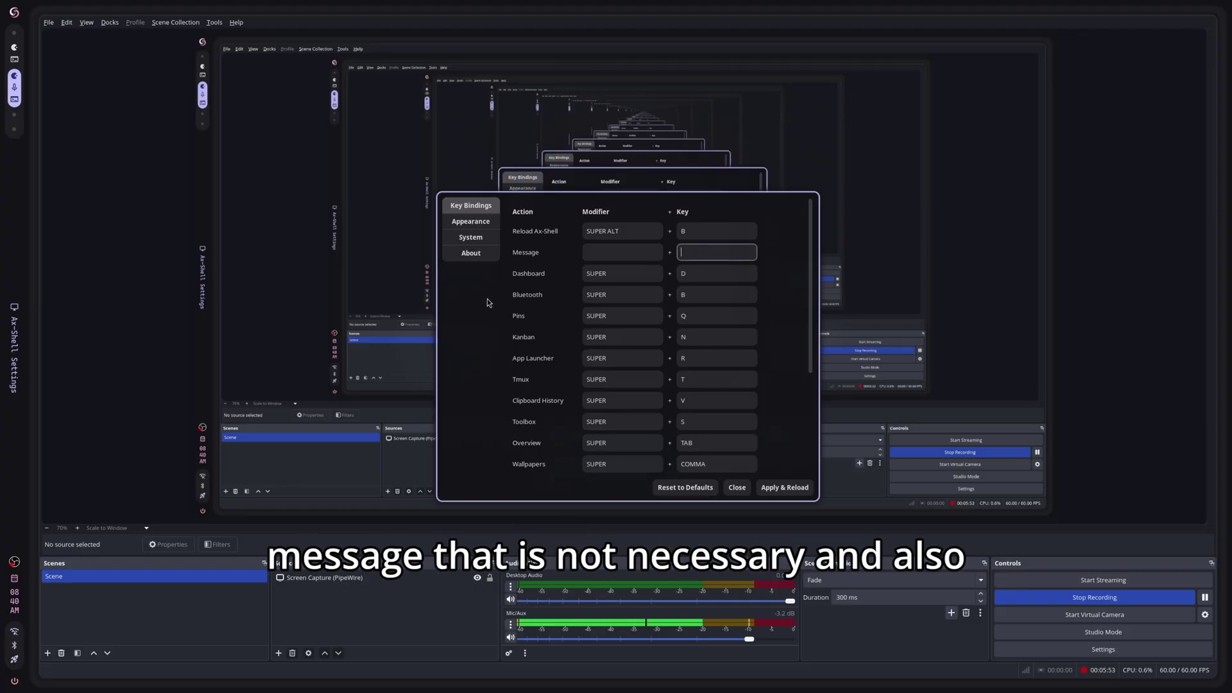
click(713, 316)
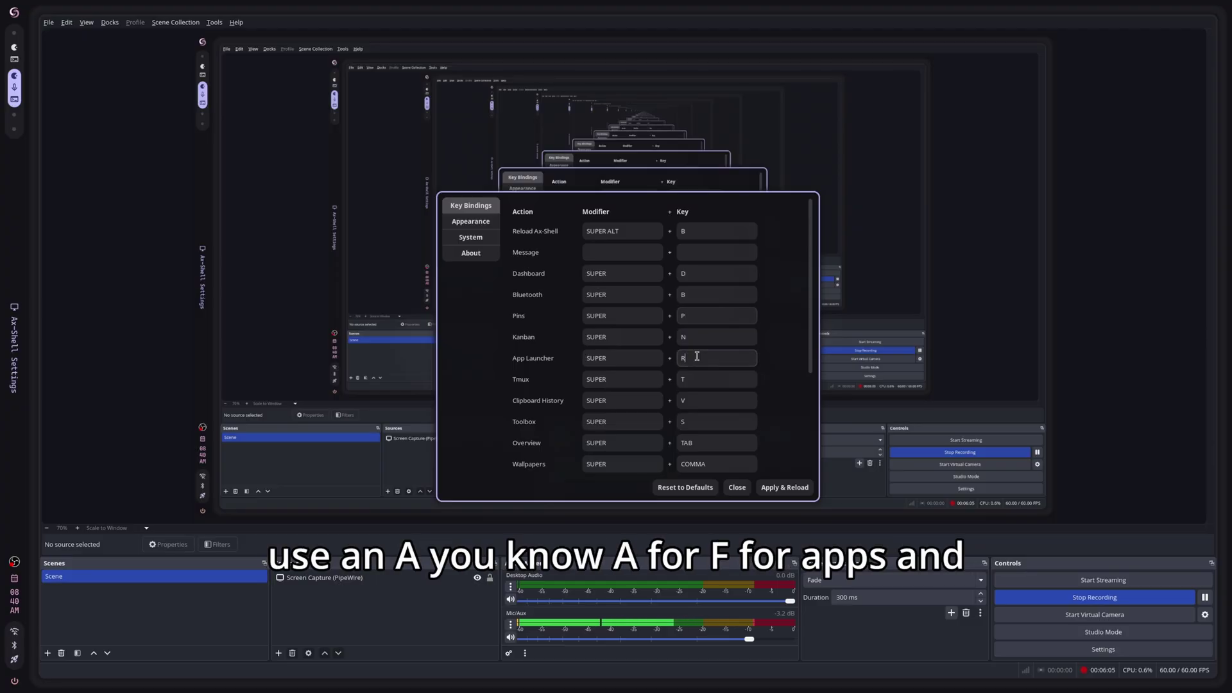
click(696, 356)
Change the Tmux shortcut's modifier to SUPER+ALT.
click(639, 380)
text(+A)
text(ALT)
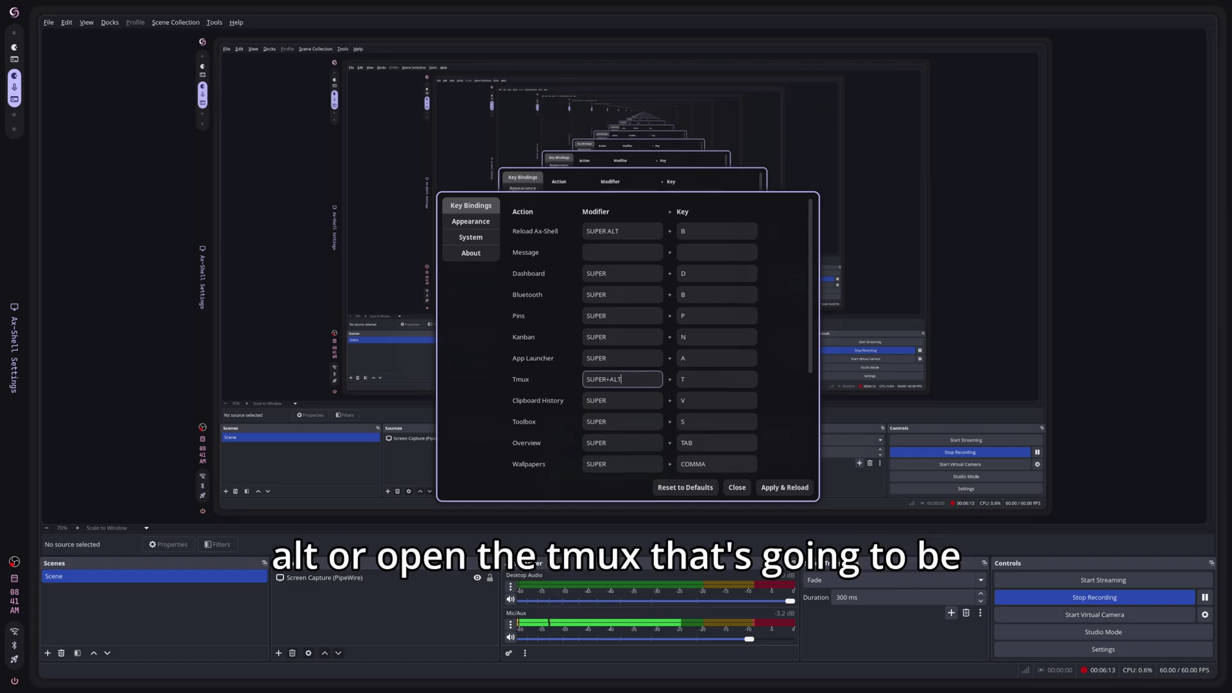
click(594, 5)
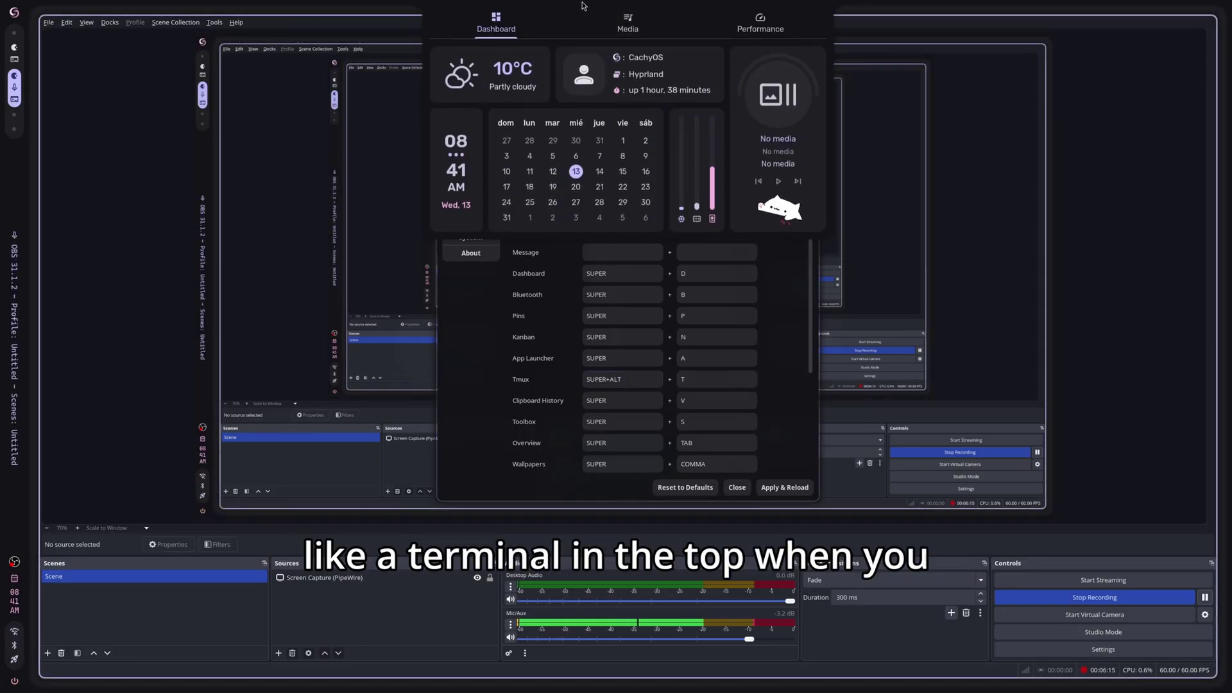
click(520, 261)
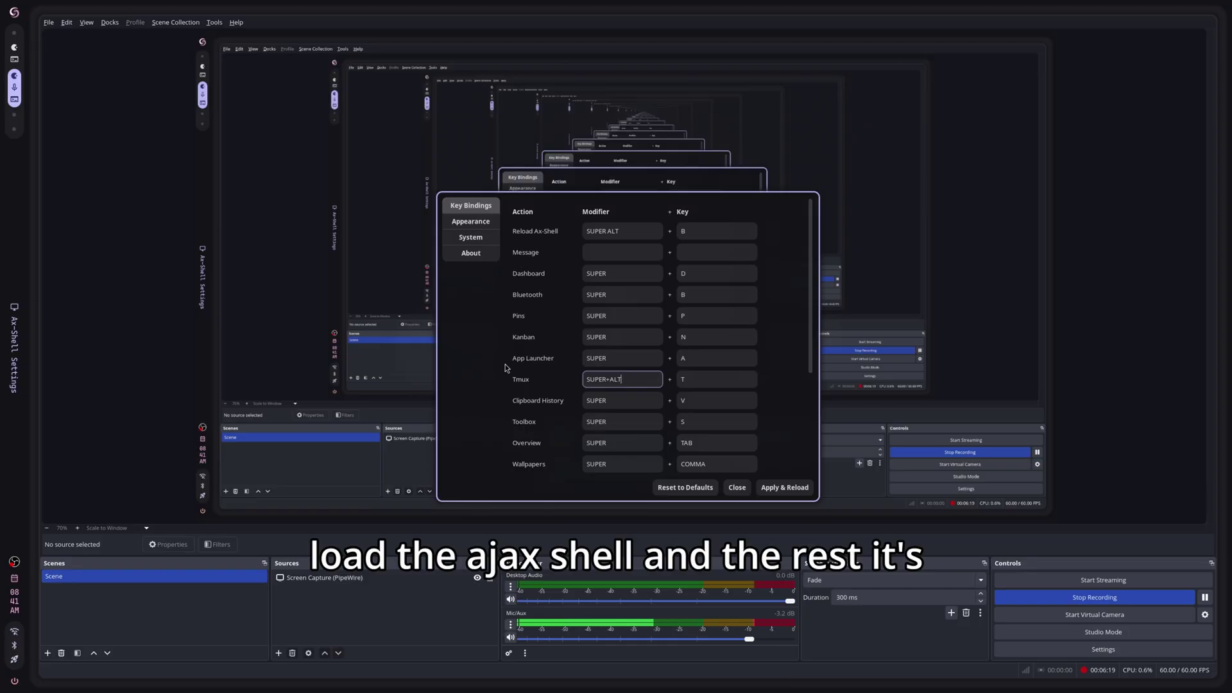
scroll(505, 367, down, 5)
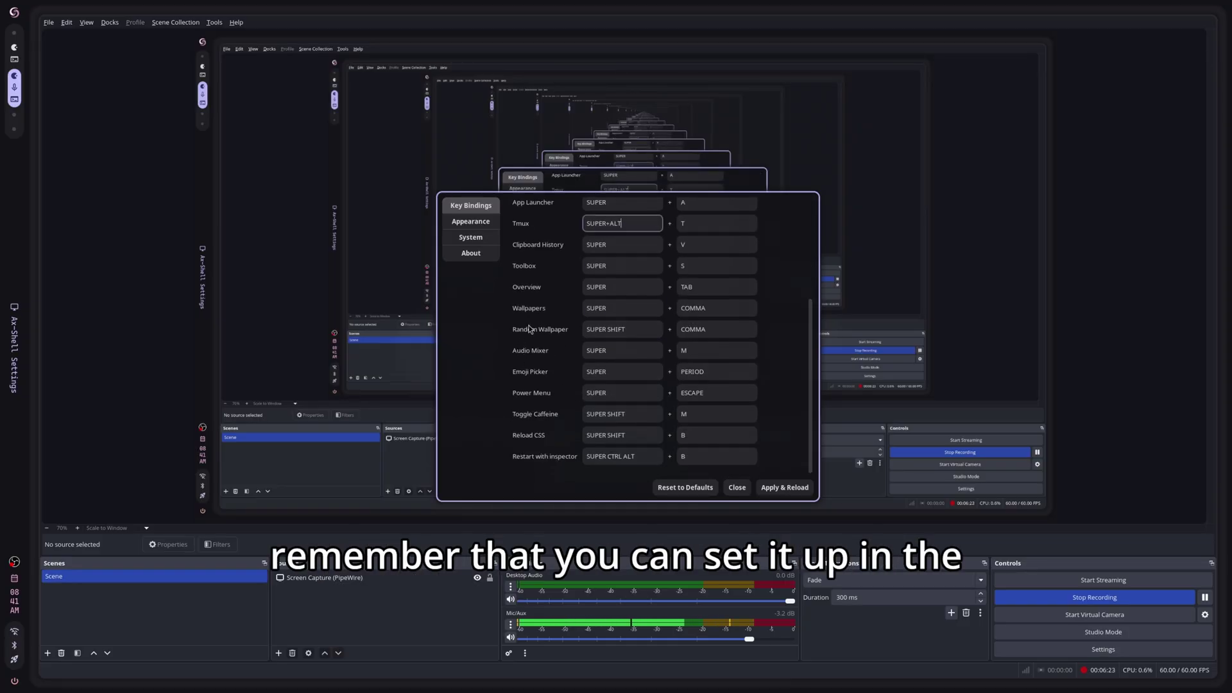
On the Appearance page, set the wallpaper directory to Downloads/Wormhole D16e9Q via Other….
click(491, 226)
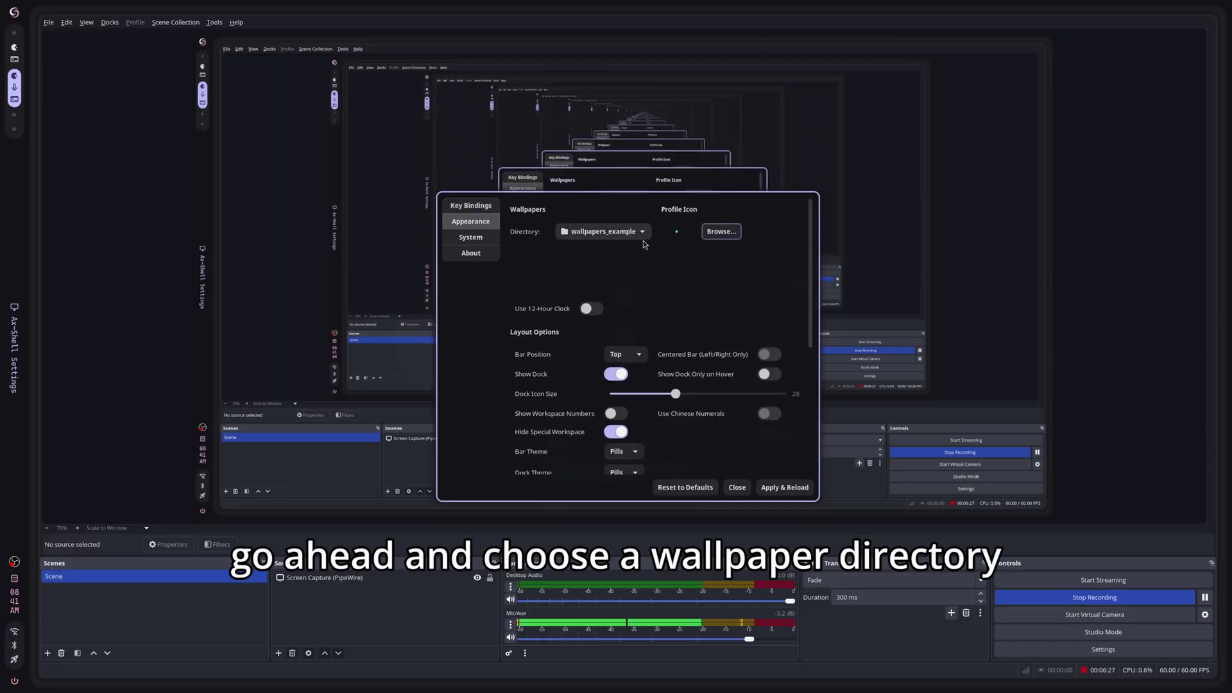
click(604, 232)
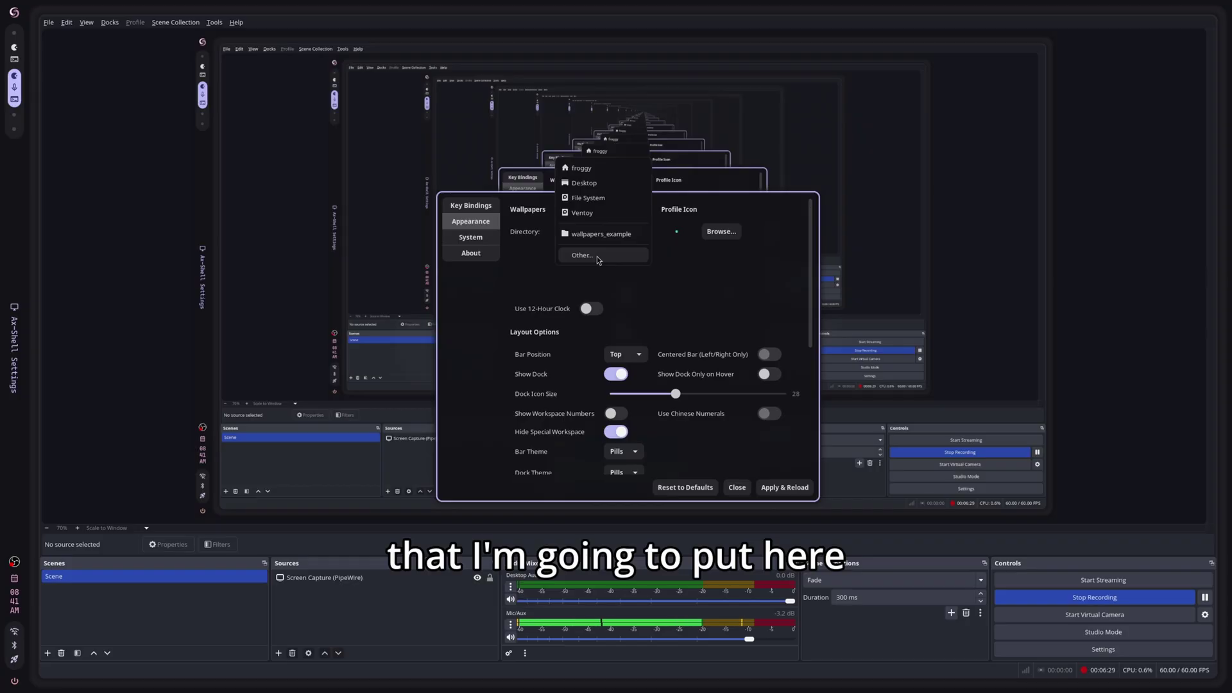
click(600, 257)
click(388, 263)
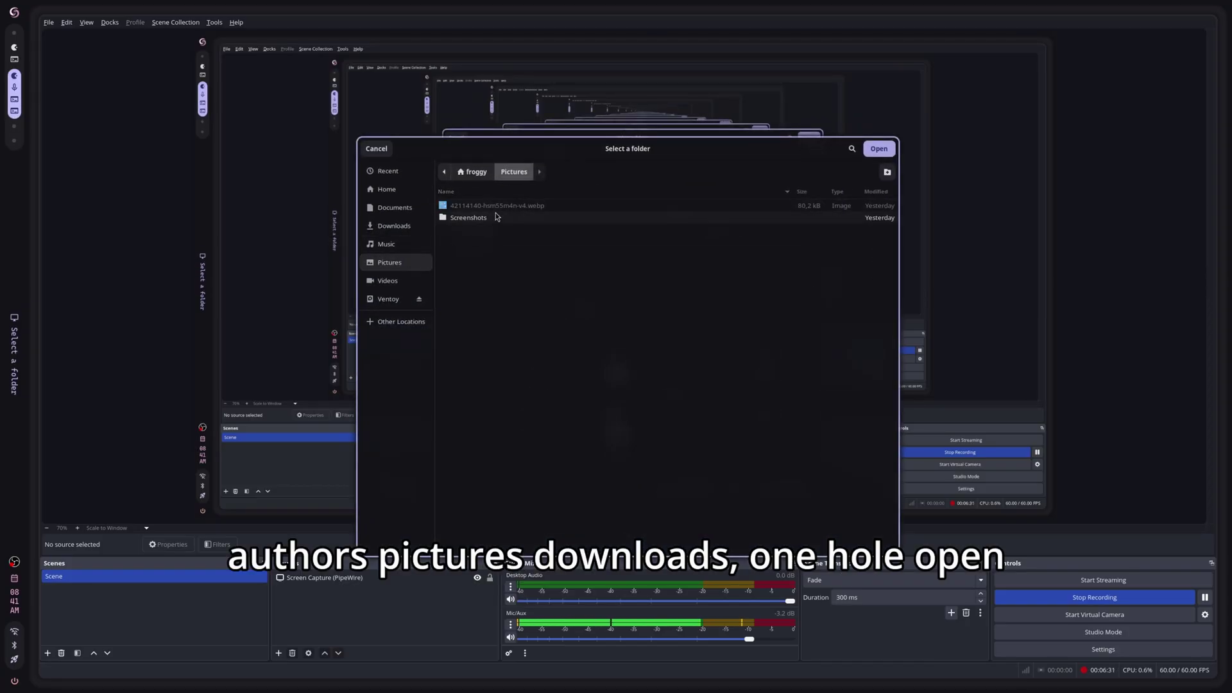
click(393, 226)
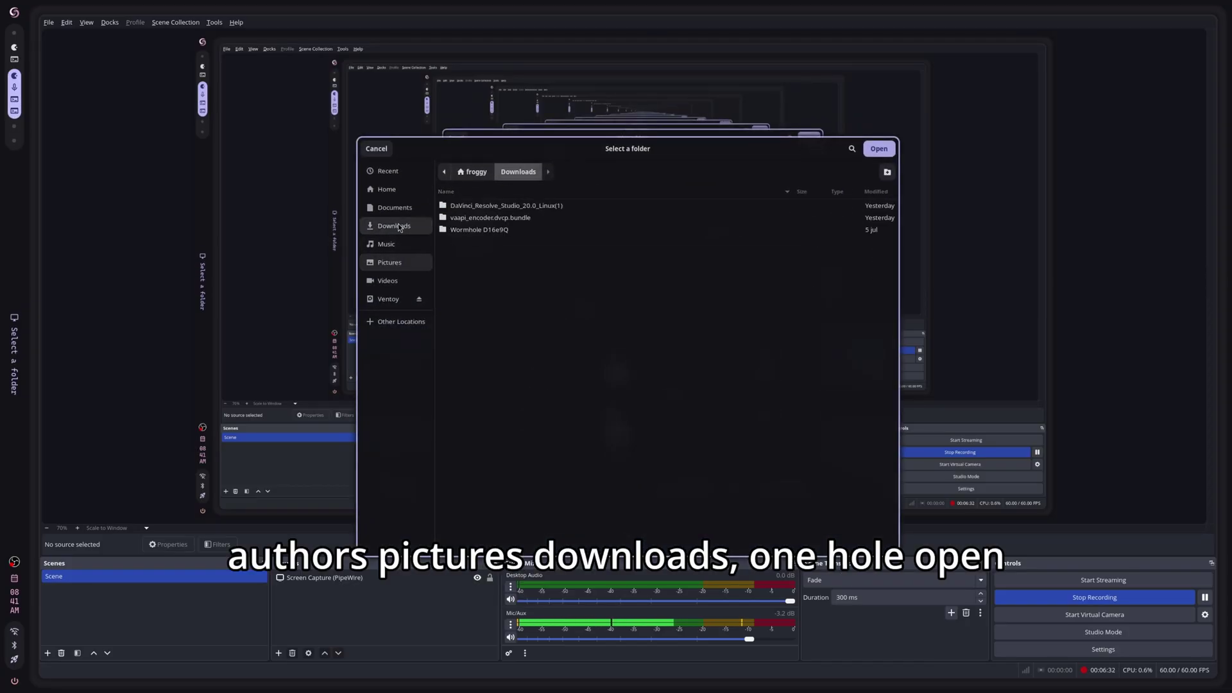
double_click(480, 231)
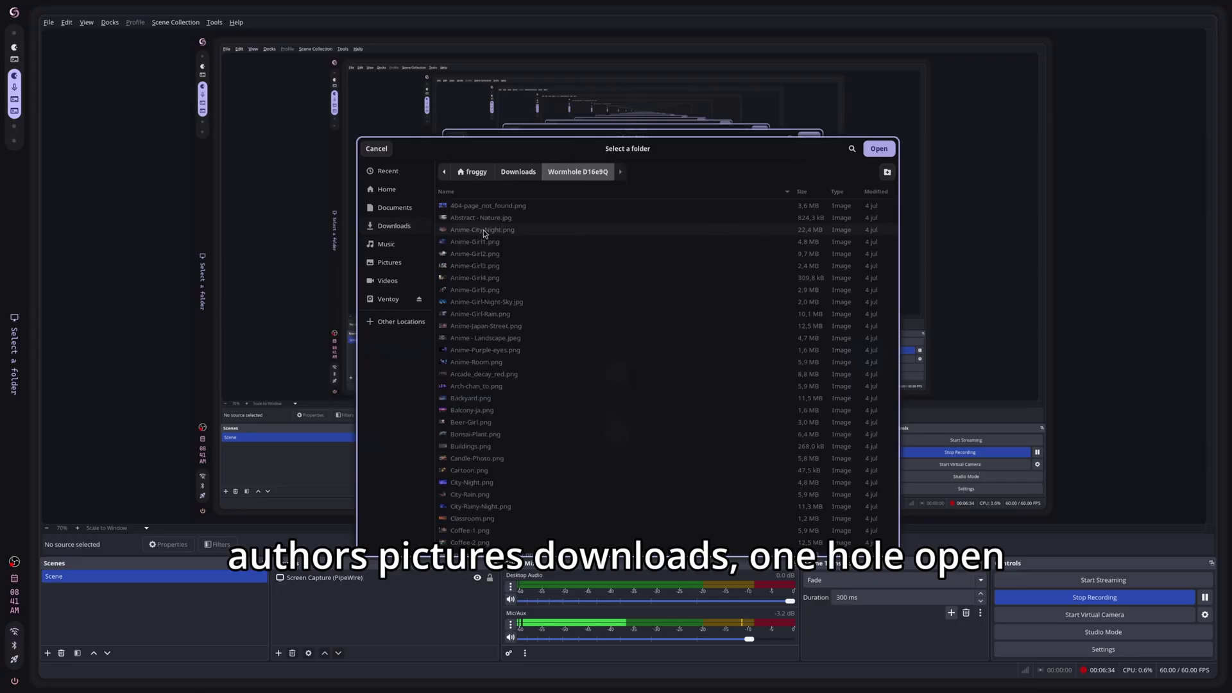
click(876, 150)
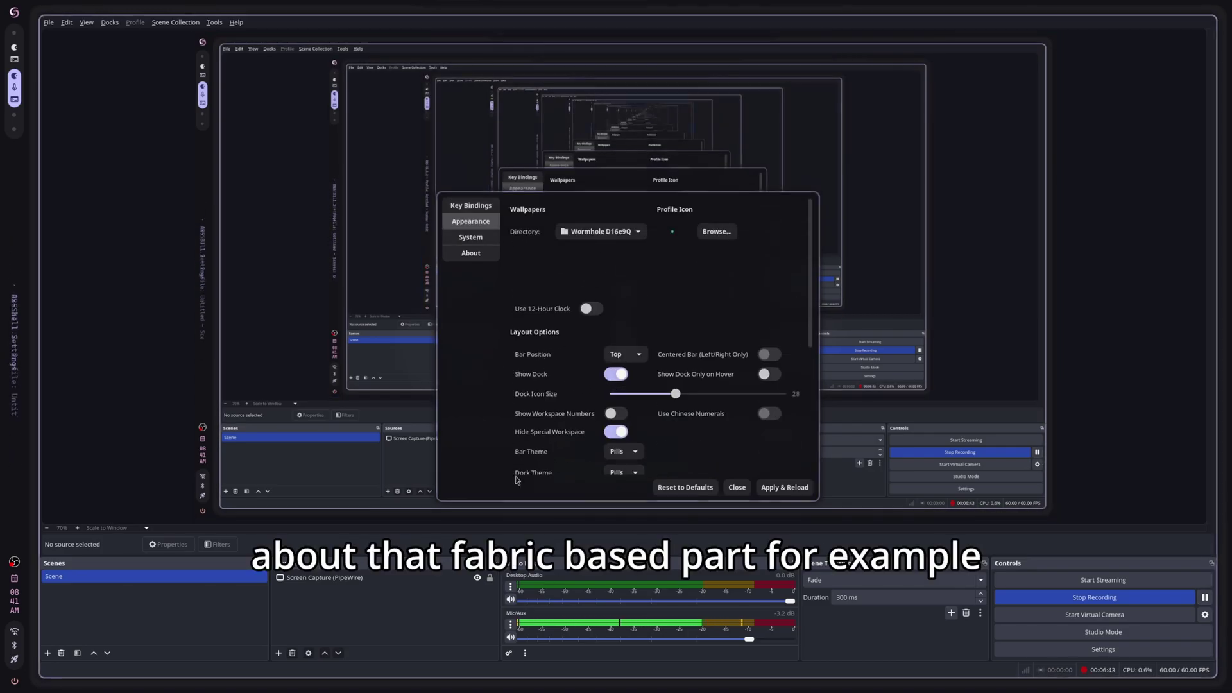
Look over the About and Key Bindings pages, then use Apply & Reload to restart Ax-Shell.
scroll(545, 410, down, 3)
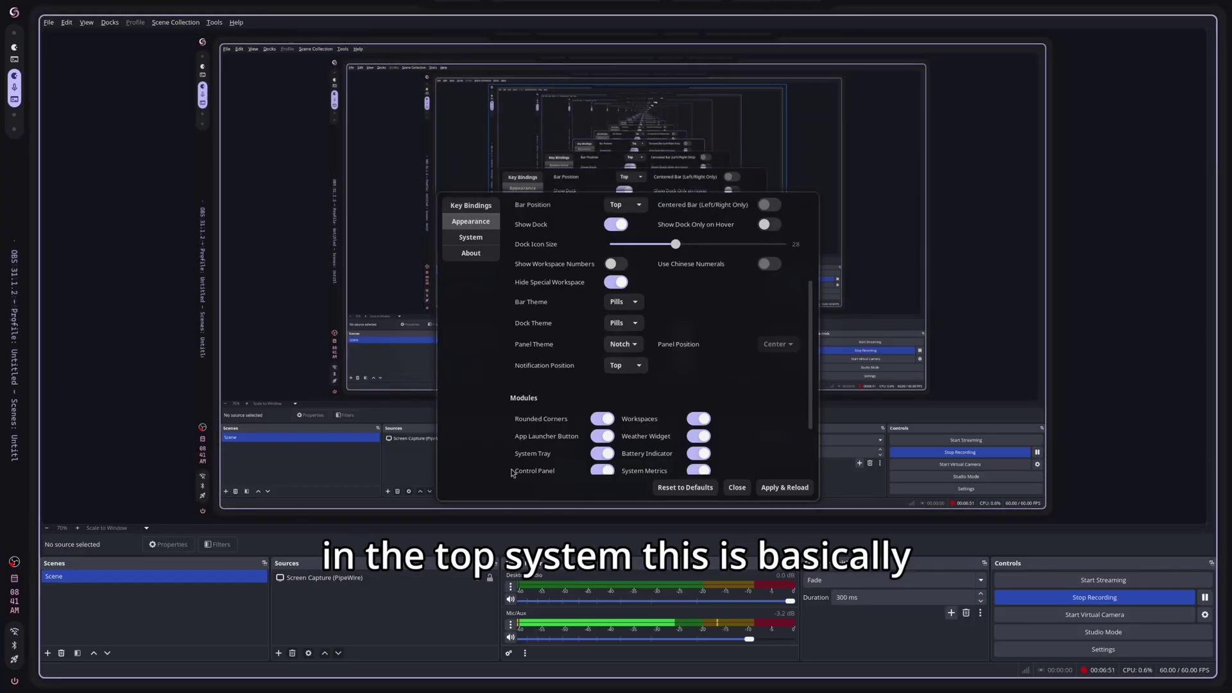
scroll(504, 265, down, 3)
scroll(503, 265, down, 5)
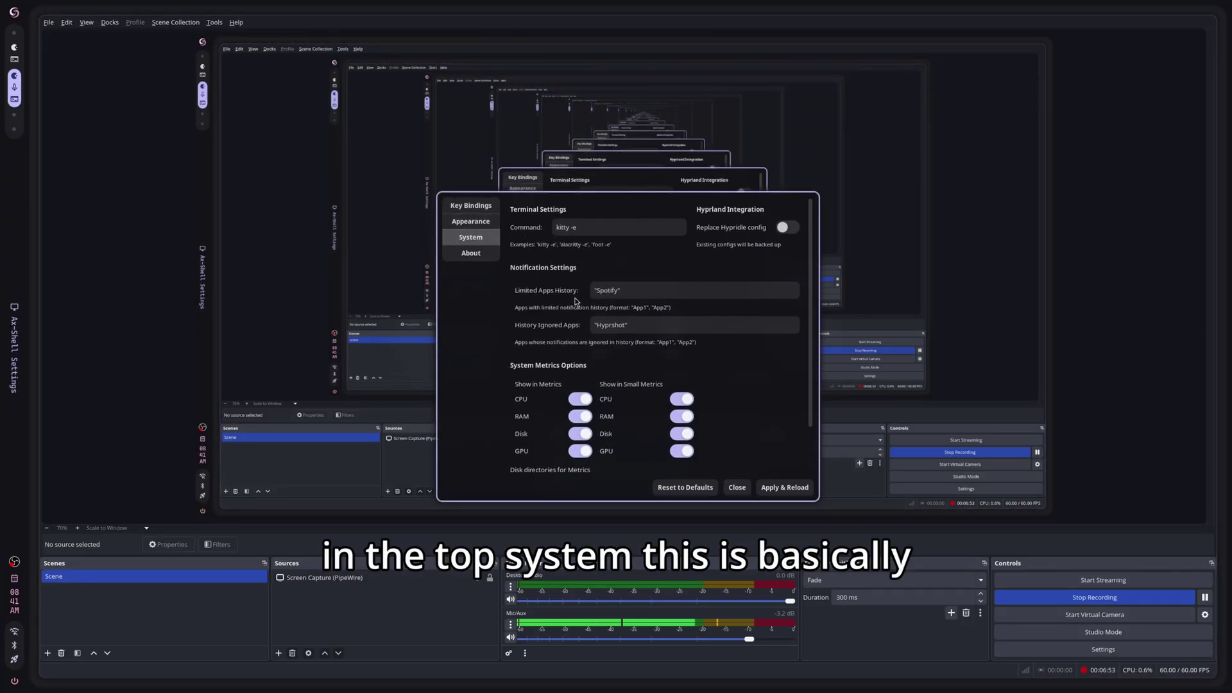
scroll(554, 293, down, 1)
scroll(554, 295, up, 1)
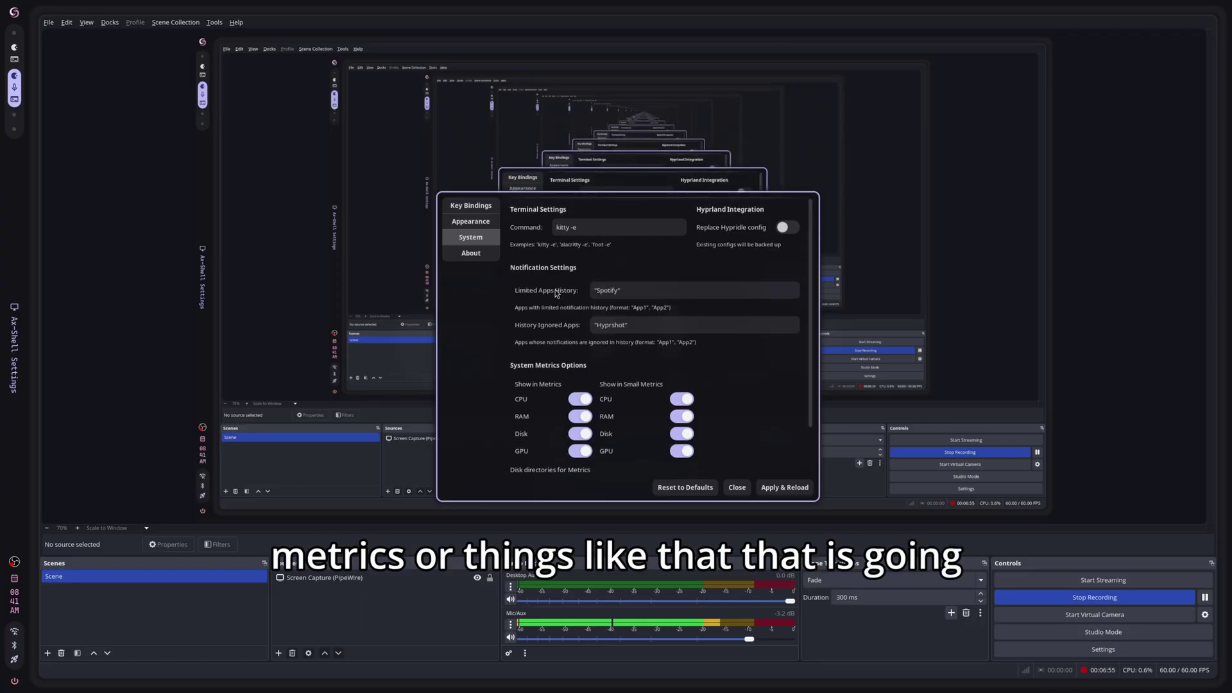
scroll(561, 301, down, 1)
scroll(568, 306, up, 1)
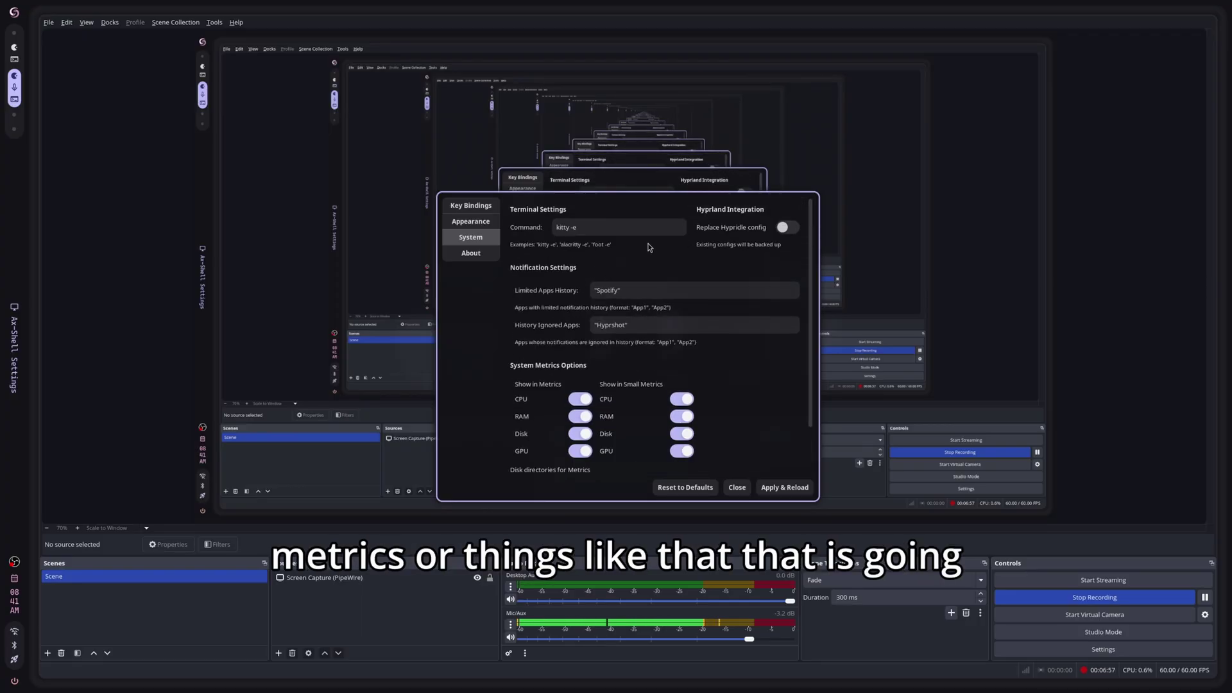
click(491, 253)
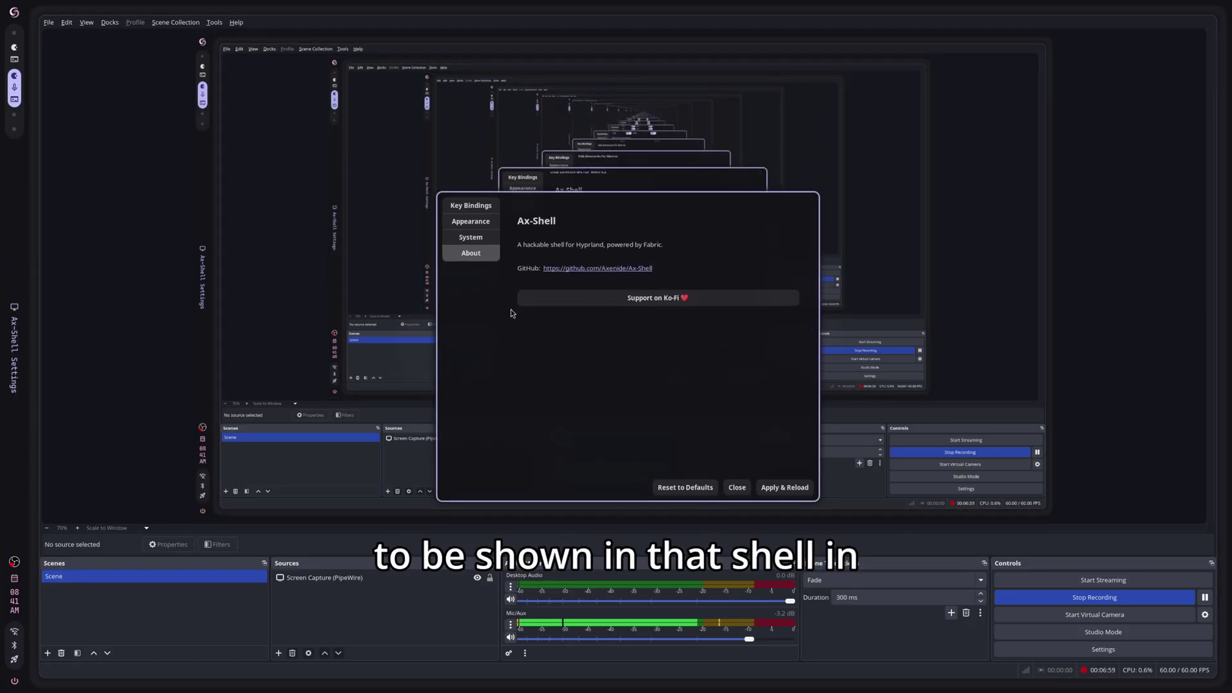
click(478, 205)
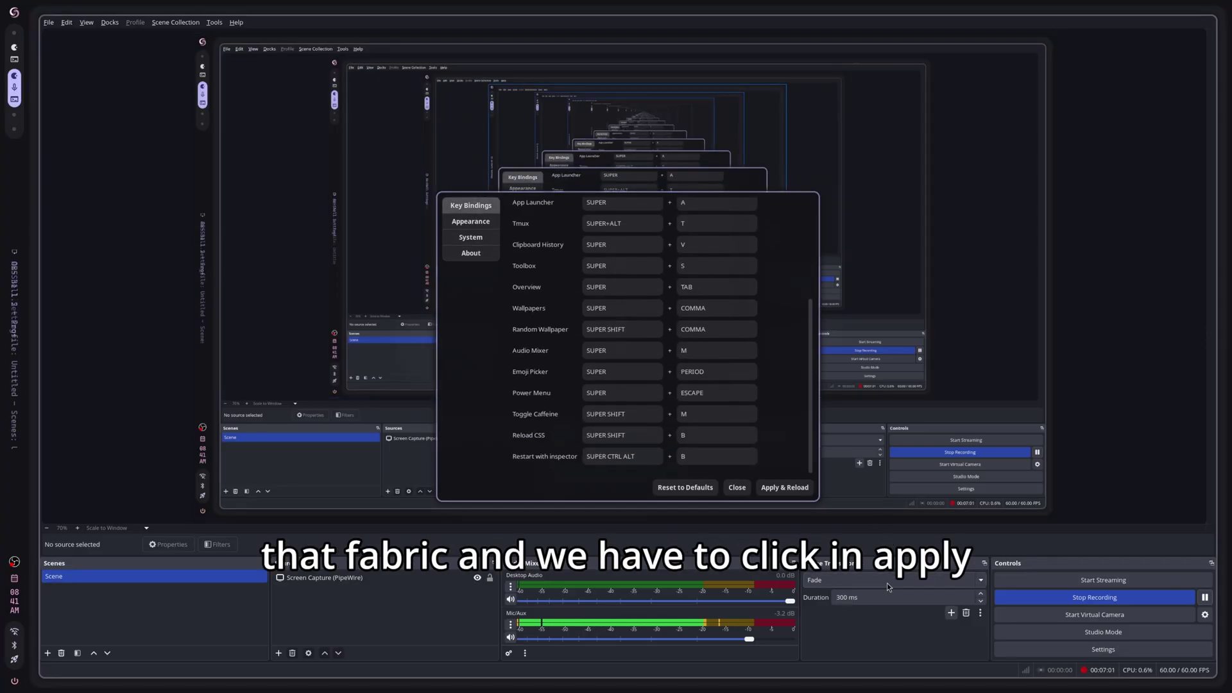
click(784, 487)
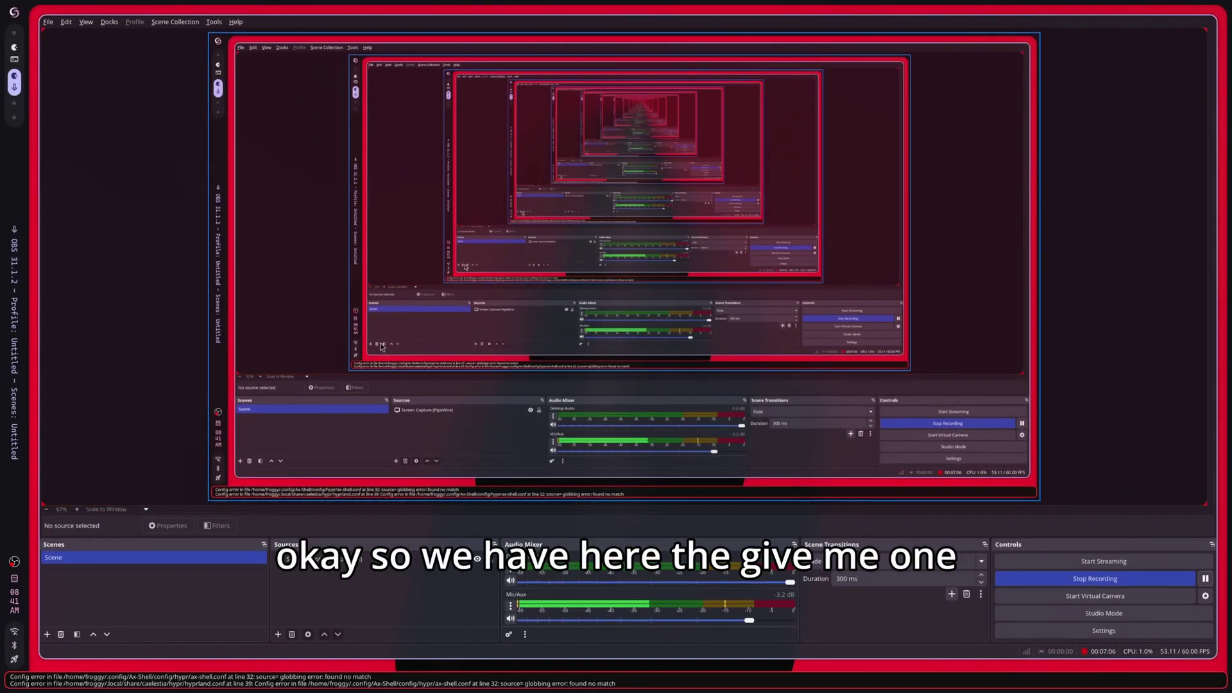
Open the Ax-Shell dashboard and switch to the empty Desktop workspace 5 showing the reloaded bar.
click(497, 6)
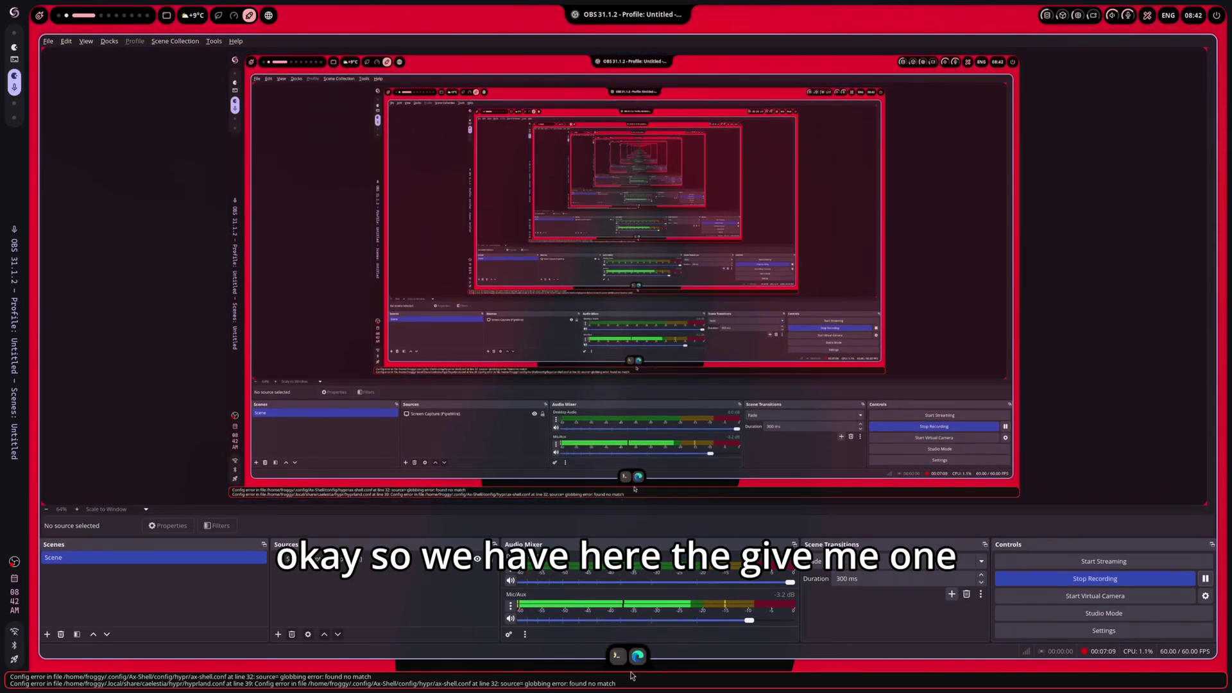
key(super+5)
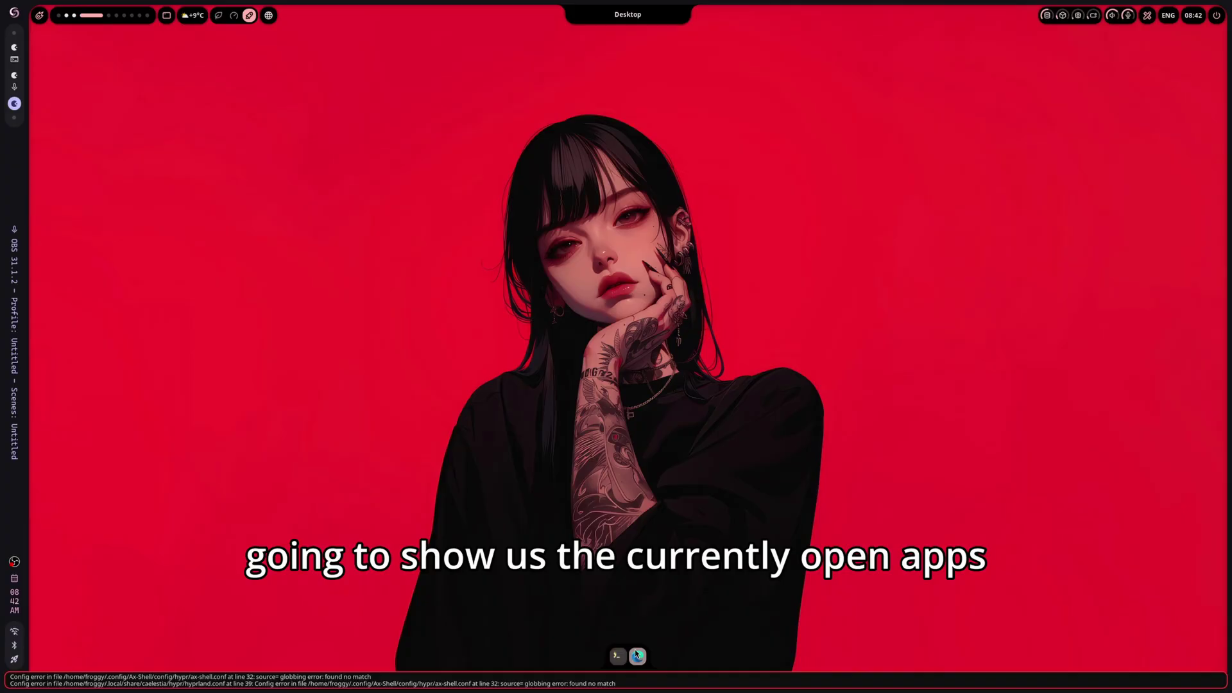
key(super+4)
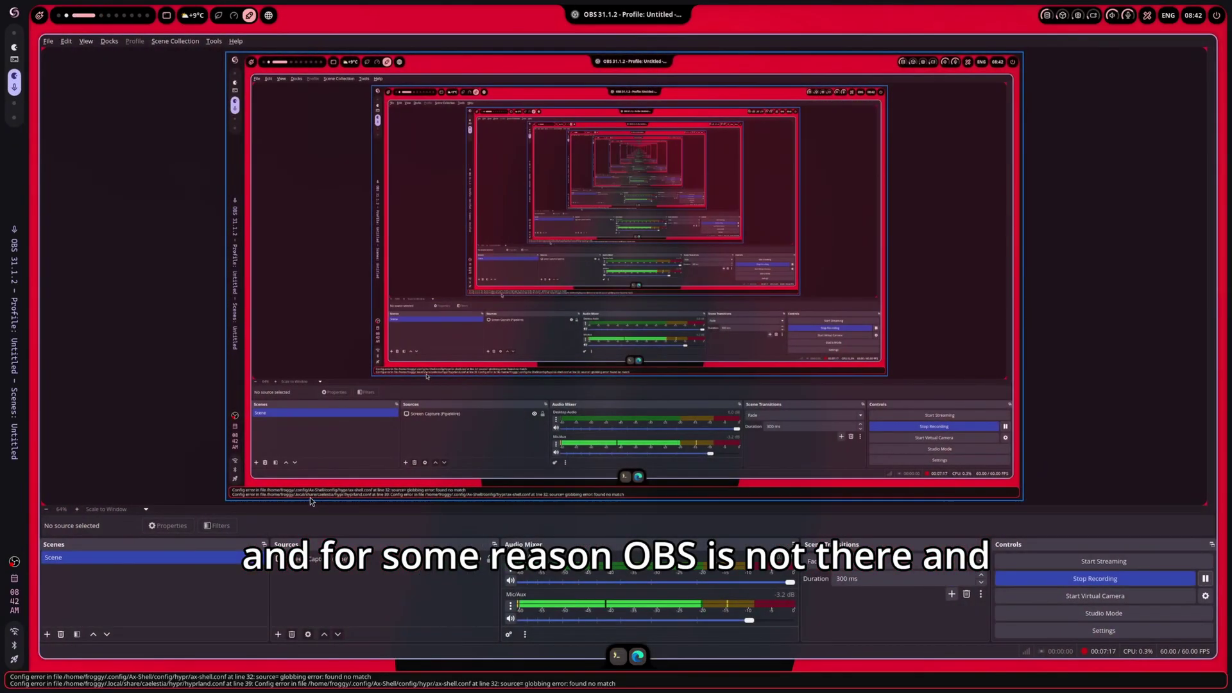
key(super+5)
click(627, 15)
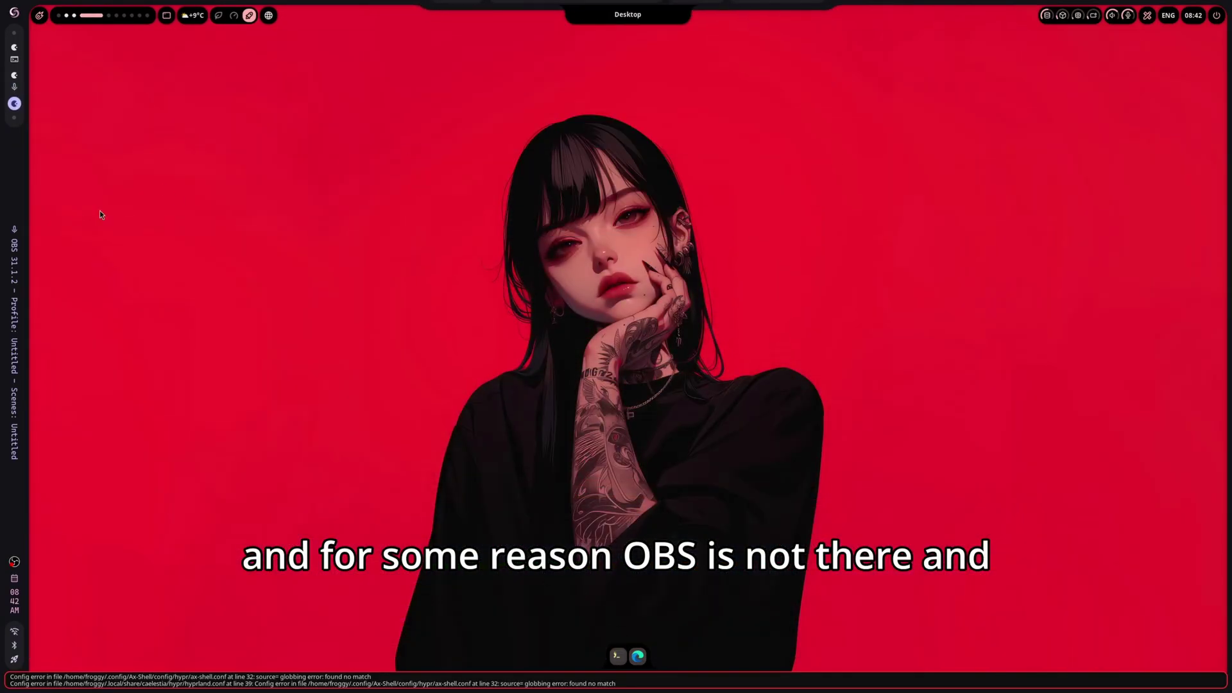
Set the colourful anime artwork from the dashboard's Wallpapers tab as the desktop wallpaper.
click(606, 14)
click(731, 20)
scroll(565, 124, down, 2)
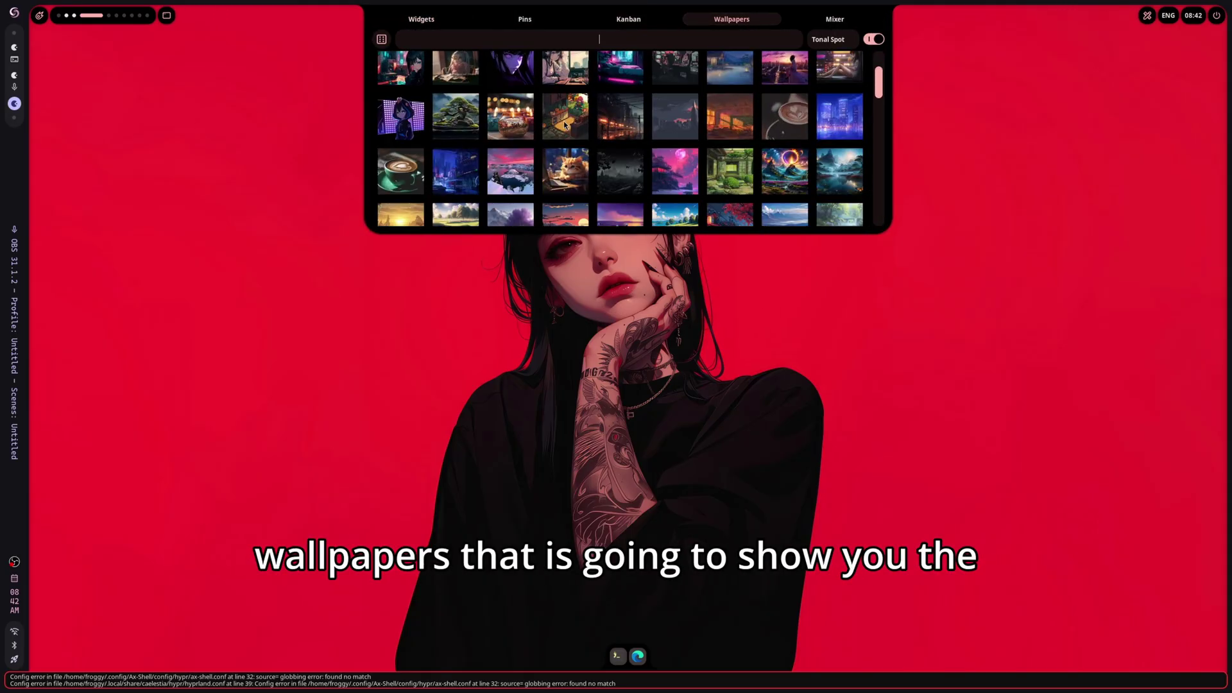
scroll(567, 129, down, 7)
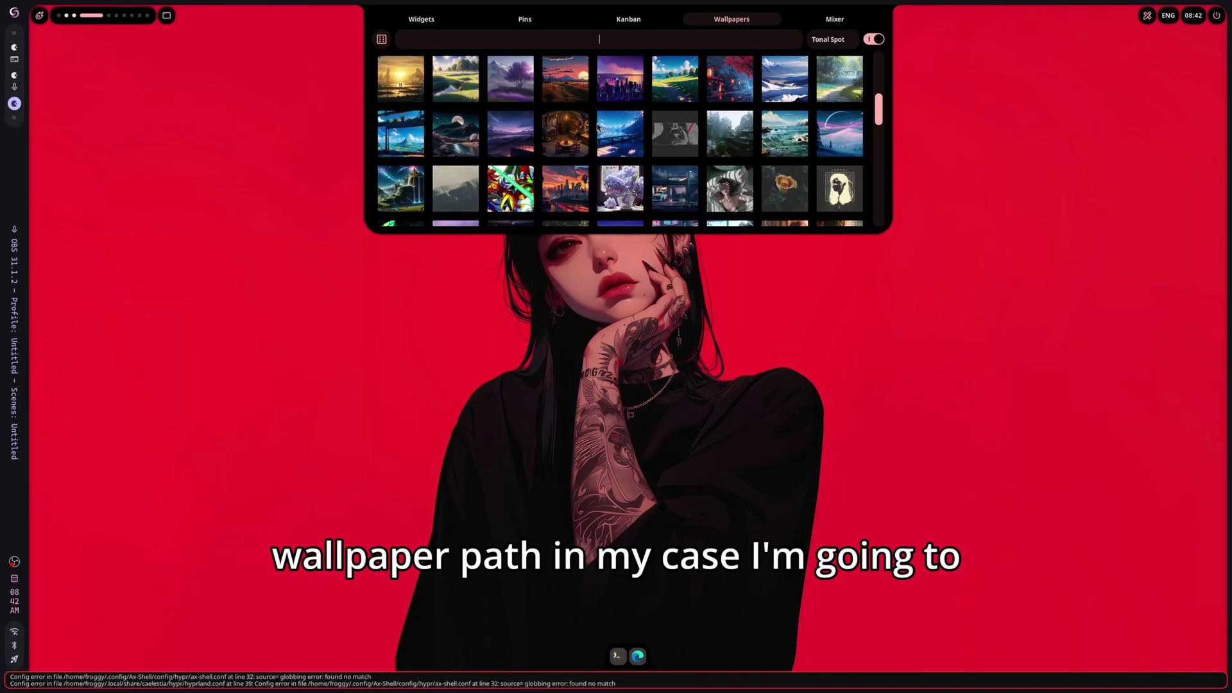
scroll(608, 129, down, 3)
scroll(608, 128, up, 5)
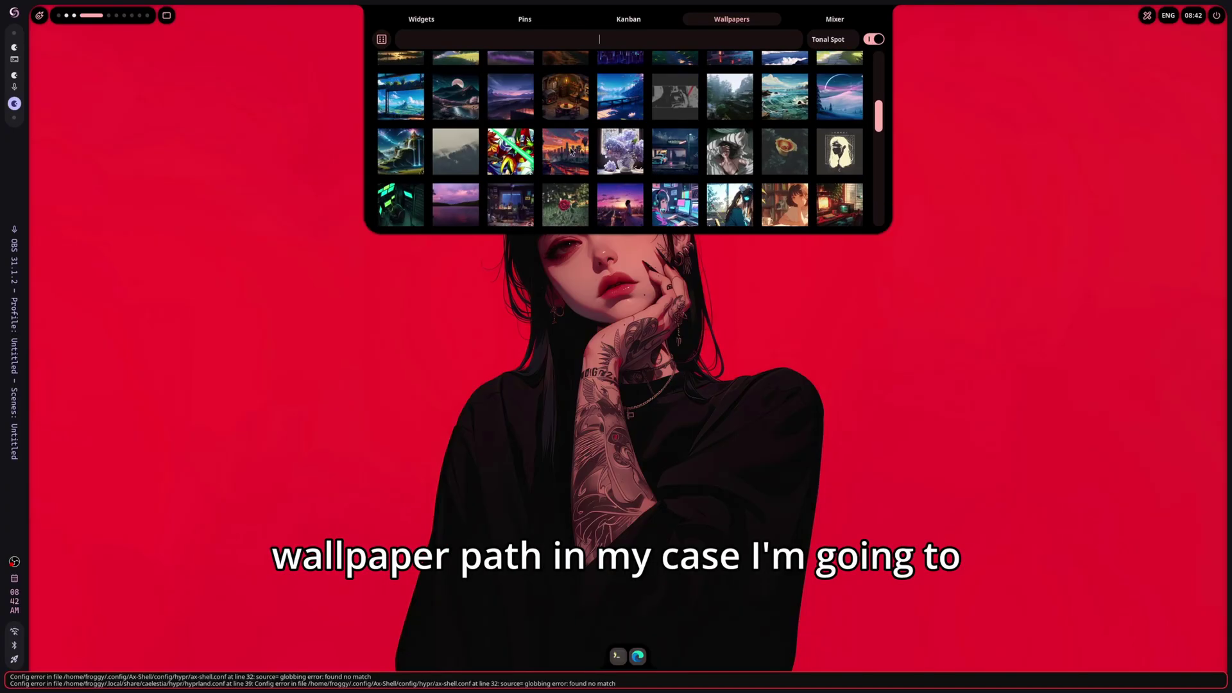
click(505, 168)
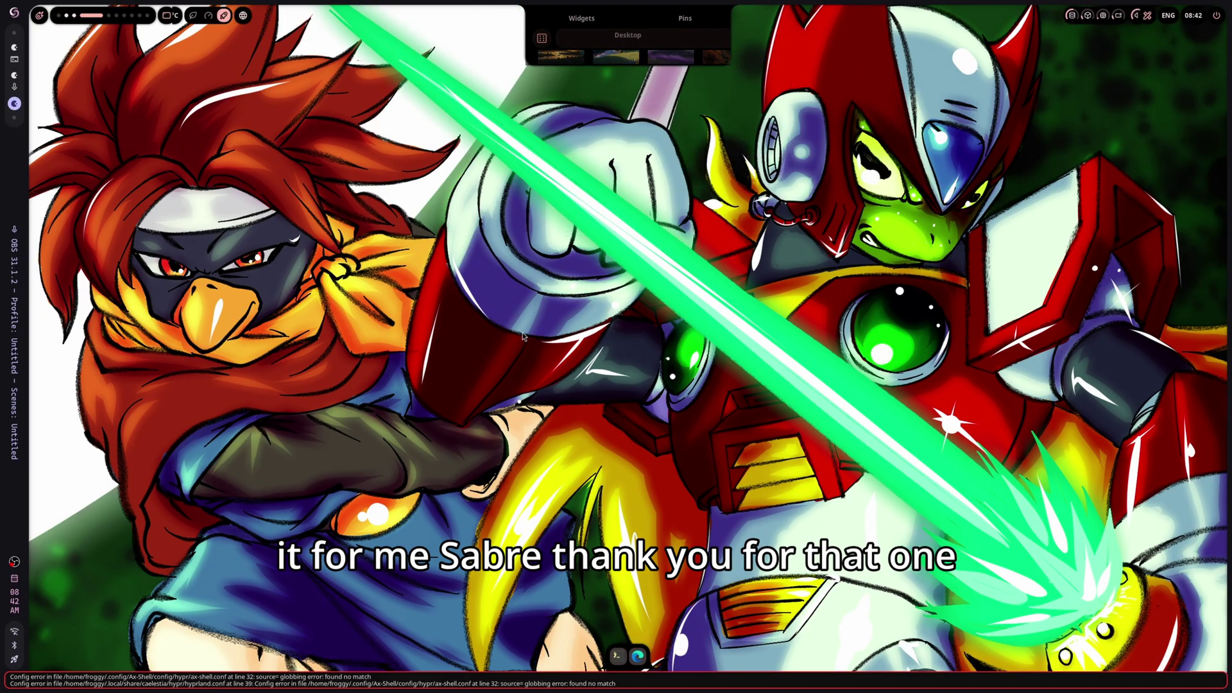
key(Escape)
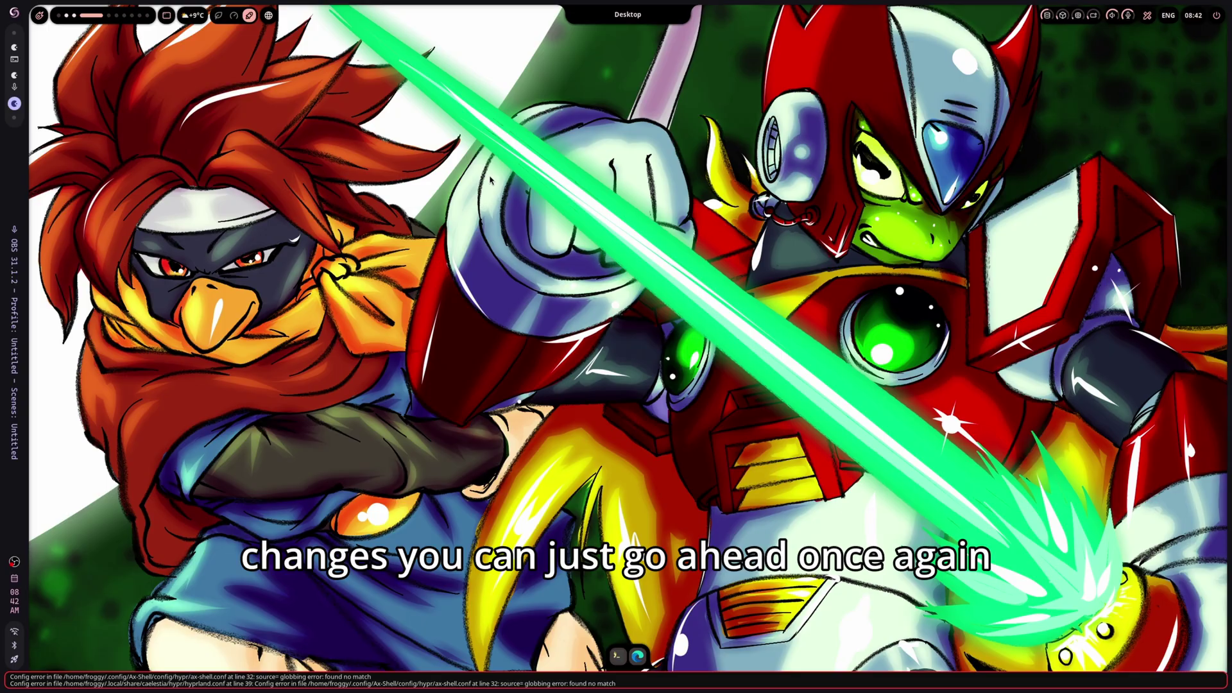
Open ~/.config/hypr/hyprland/execs.conf from Thunar in VS Code.
key(super+e)
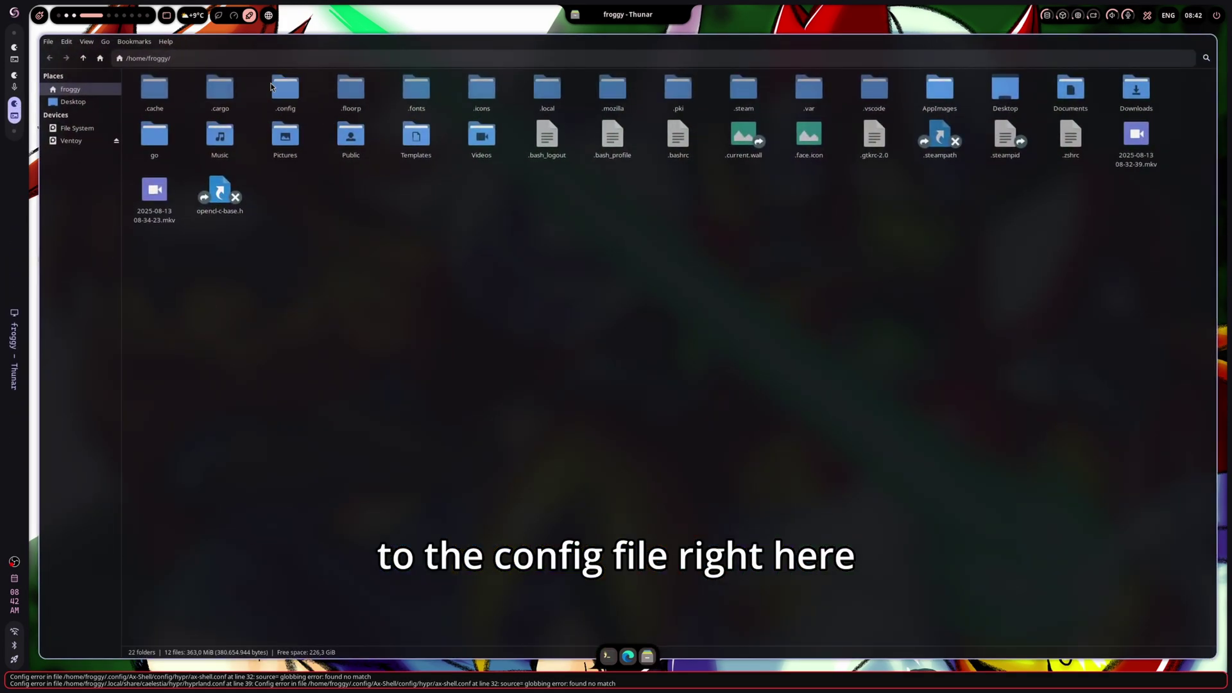
double_click(283, 90)
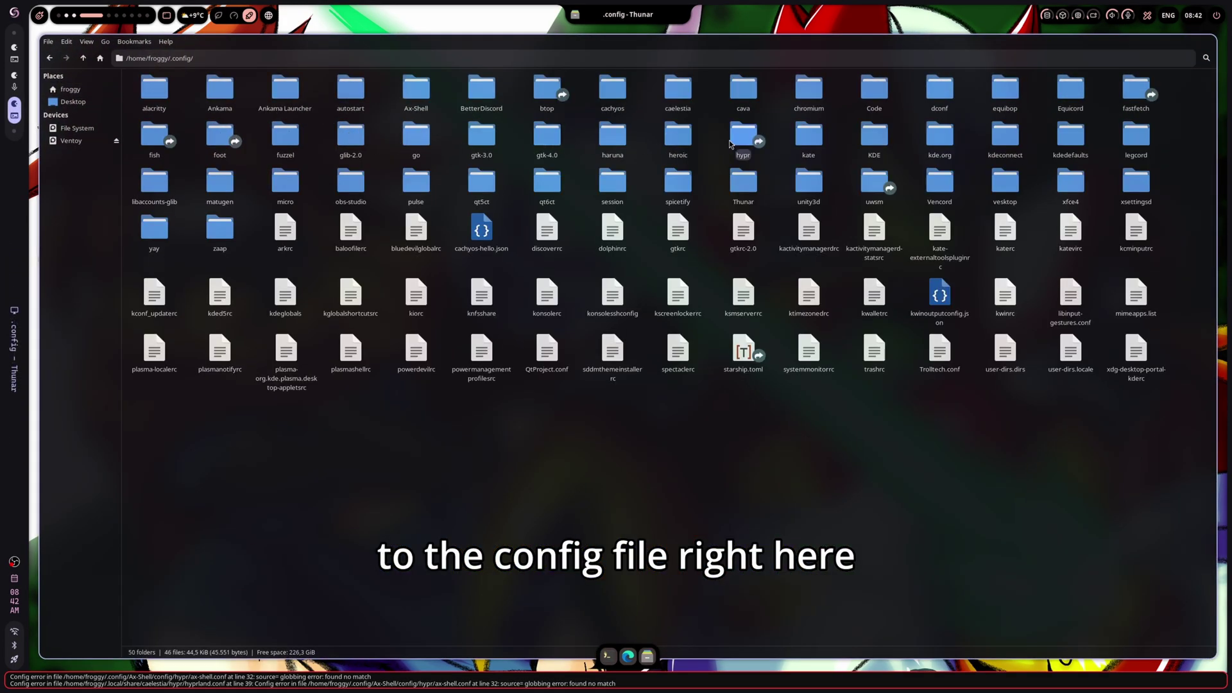
double_click(742, 135)
double_click(154, 89)
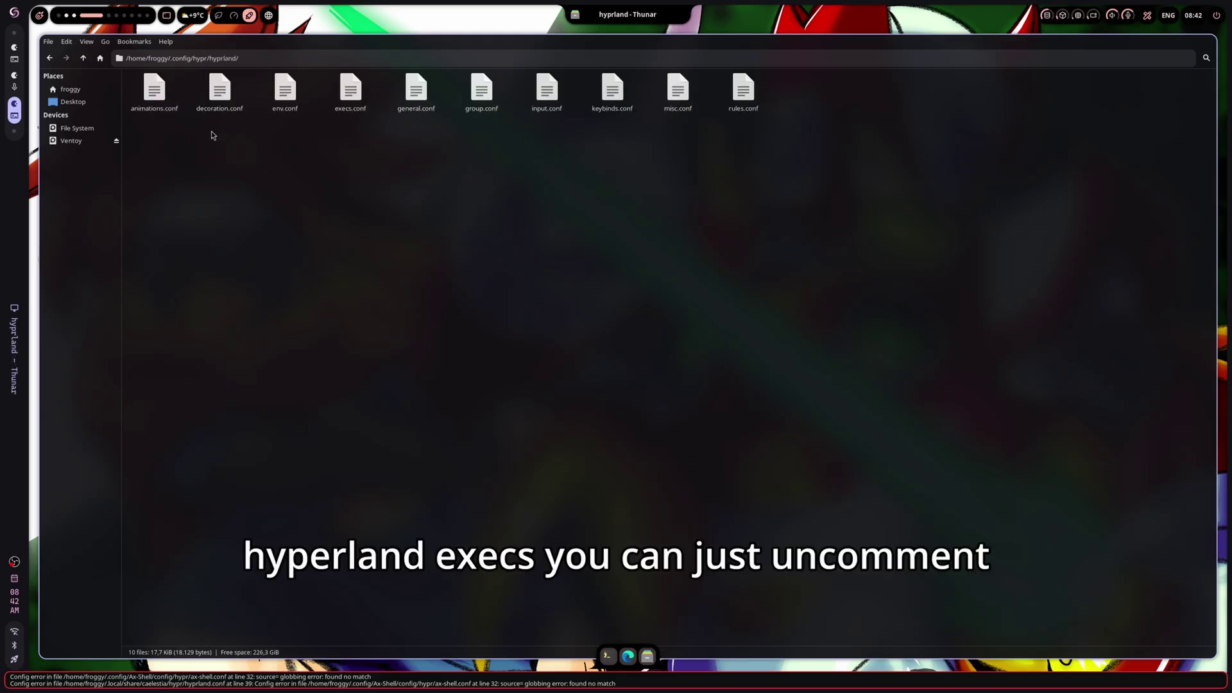
click(357, 100)
double_click(350, 89)
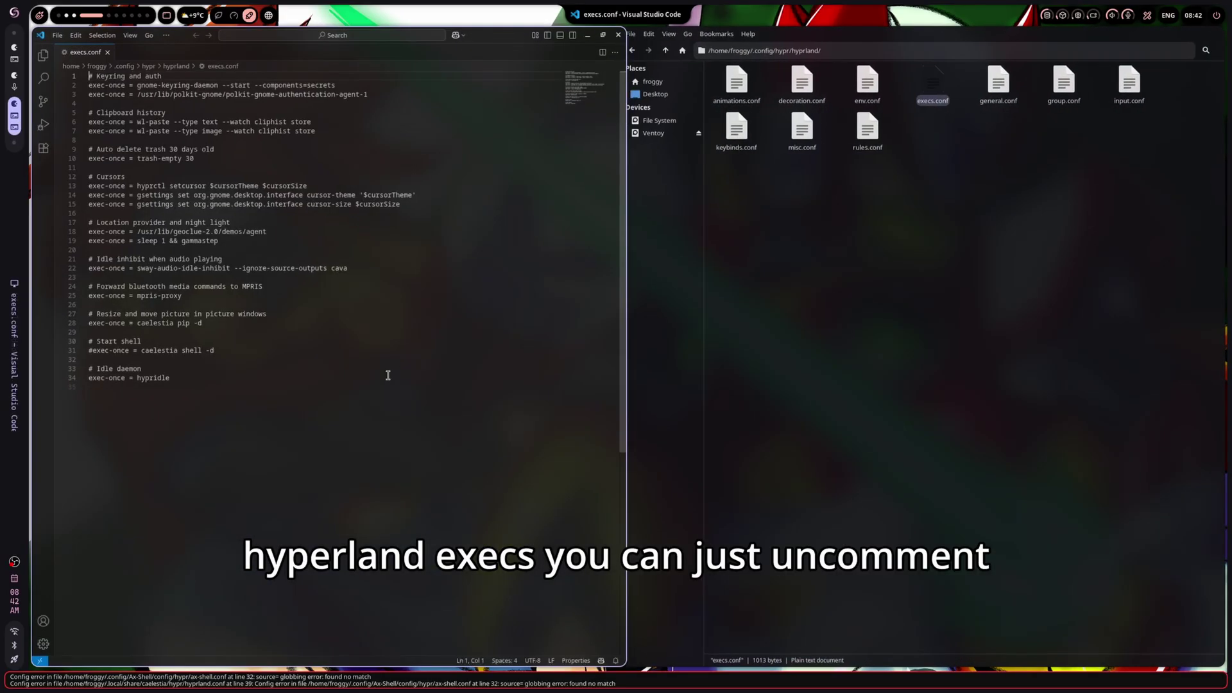
Comment out the exec-once = caelestia shell -d line with a leading #.
key(Delete)
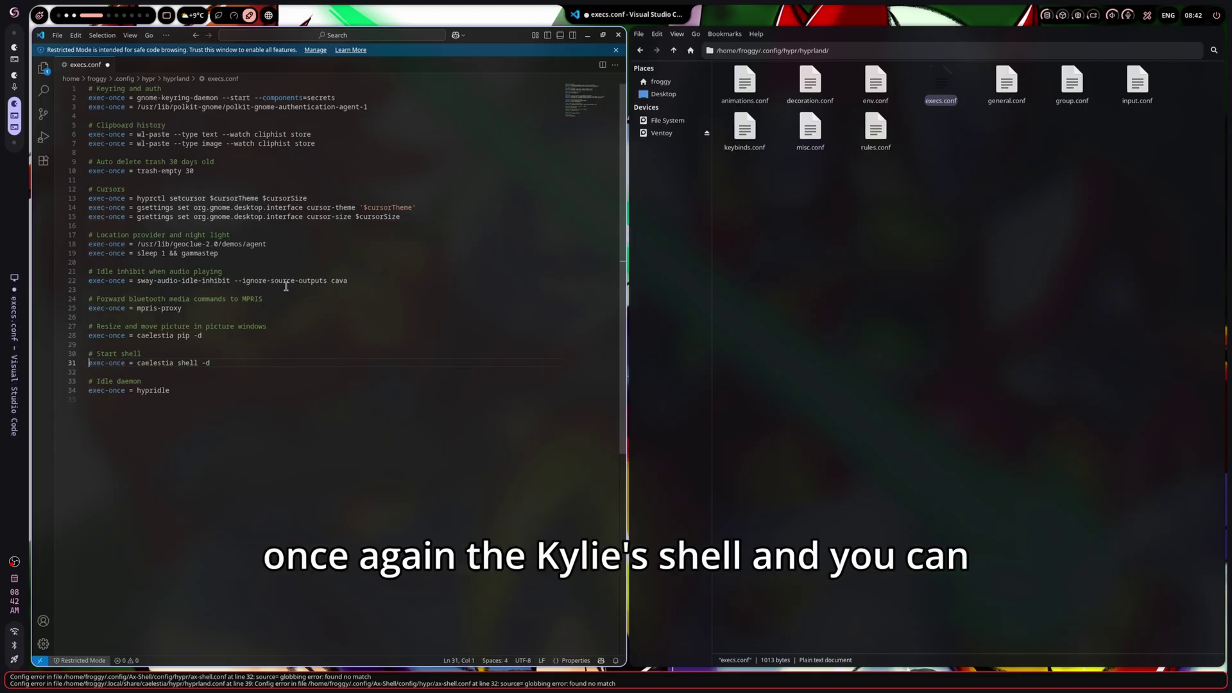
key(Return)
text(#)
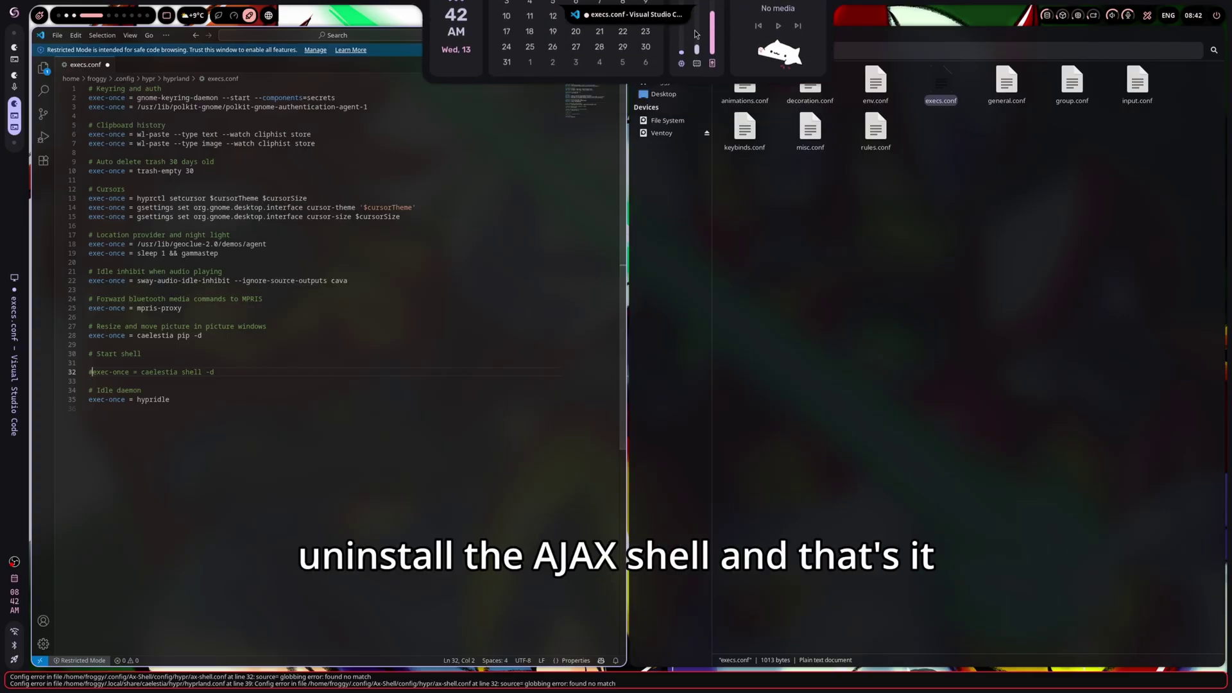
key(BackSpace)
key(BackSpace)
text(#)
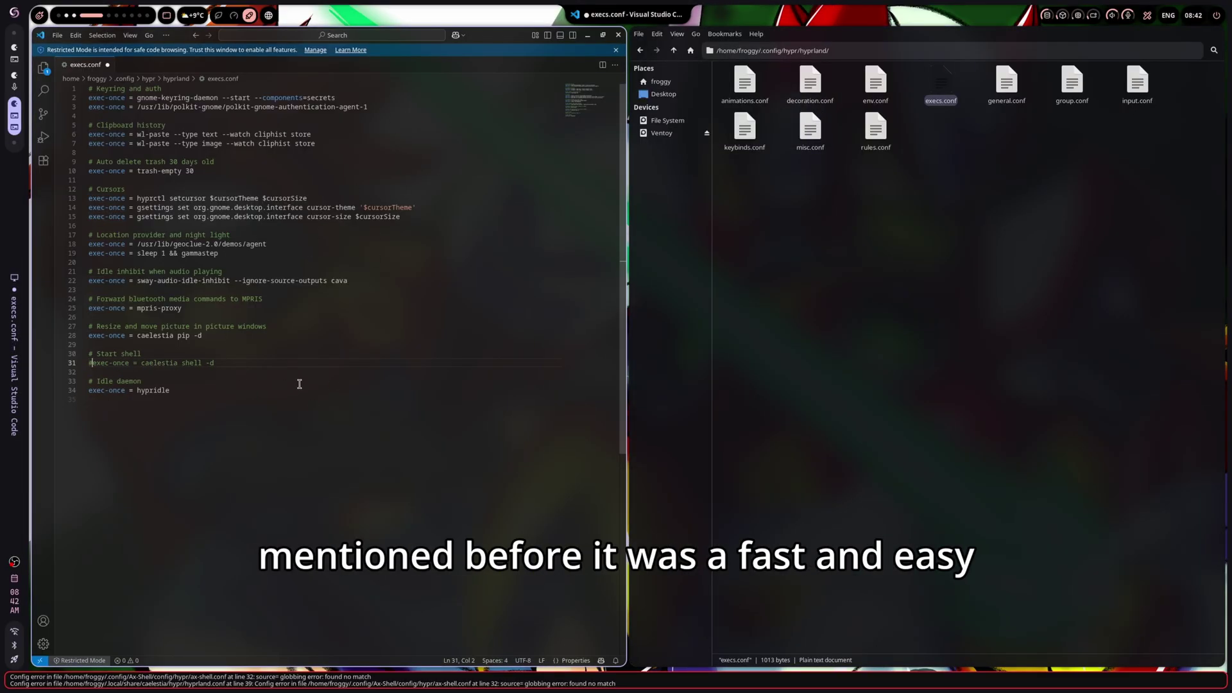
key(super+3)
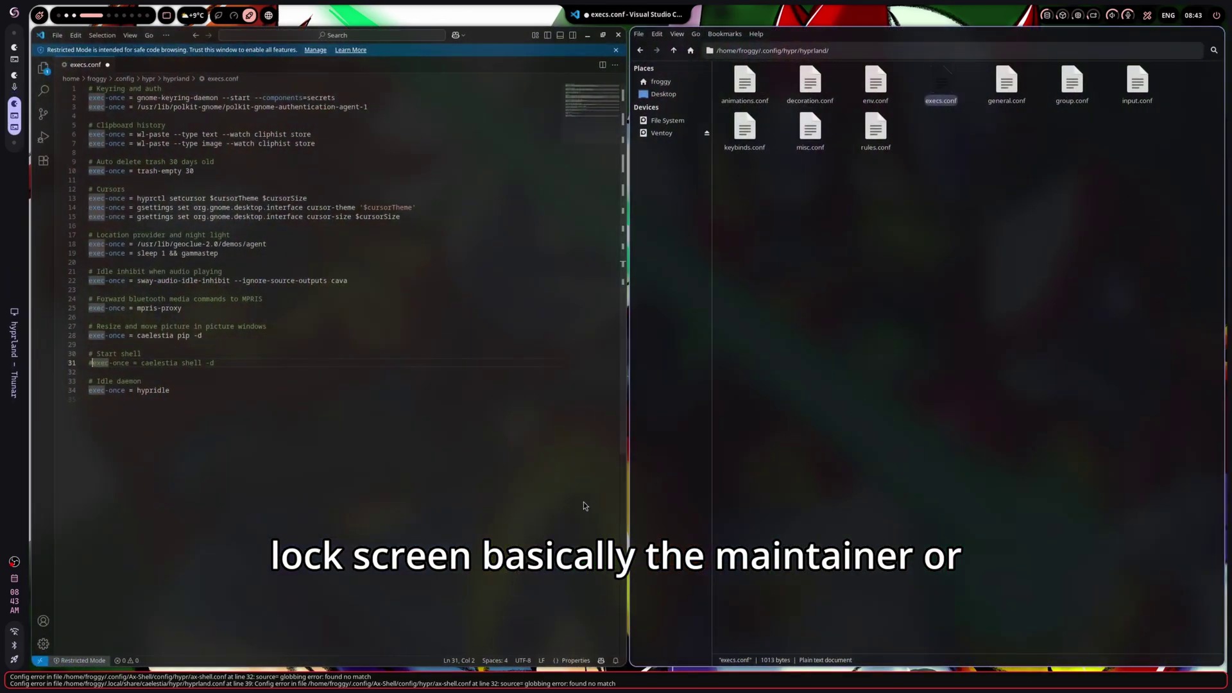
Launch Legcord from the app launcher on empty workspace 4.
key(super+4)
key(super+r)
key(super+r)
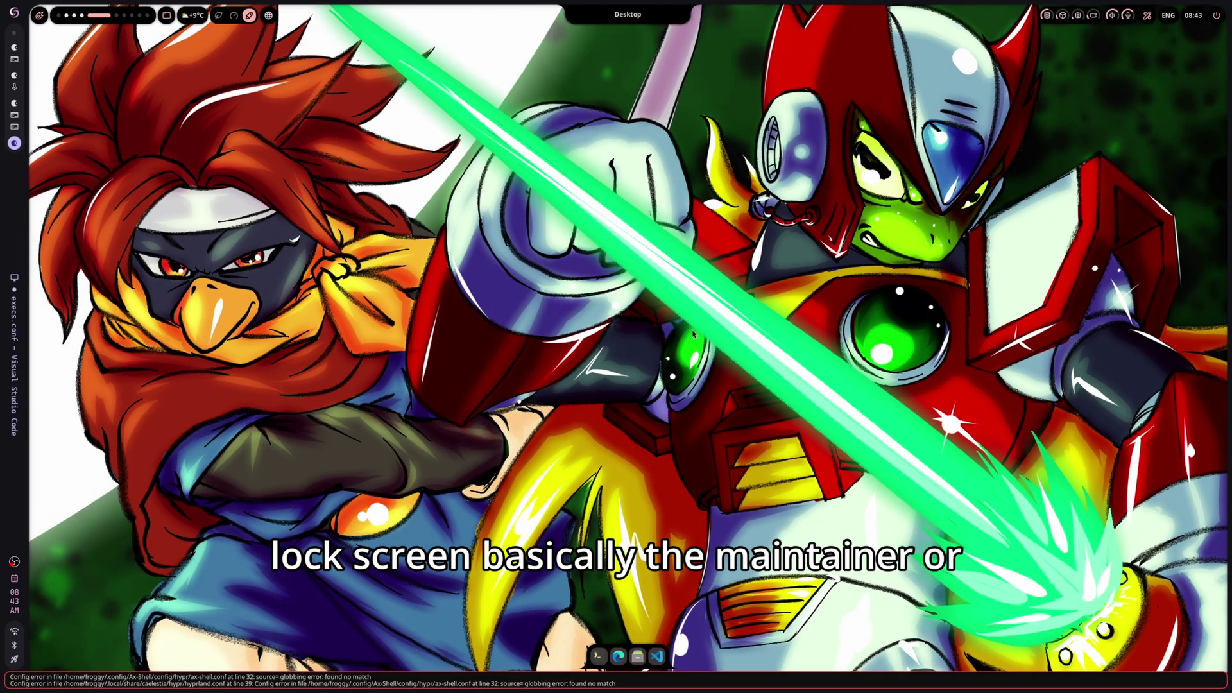
key(super+r)
text(leg)
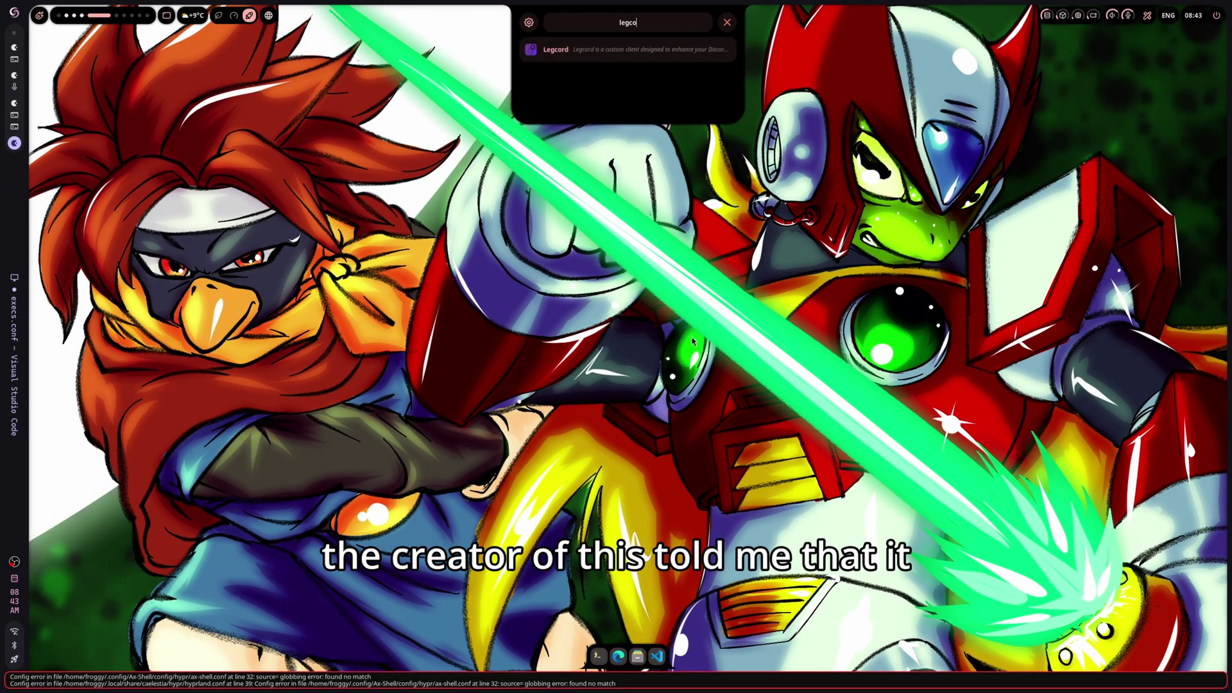
key(Return)
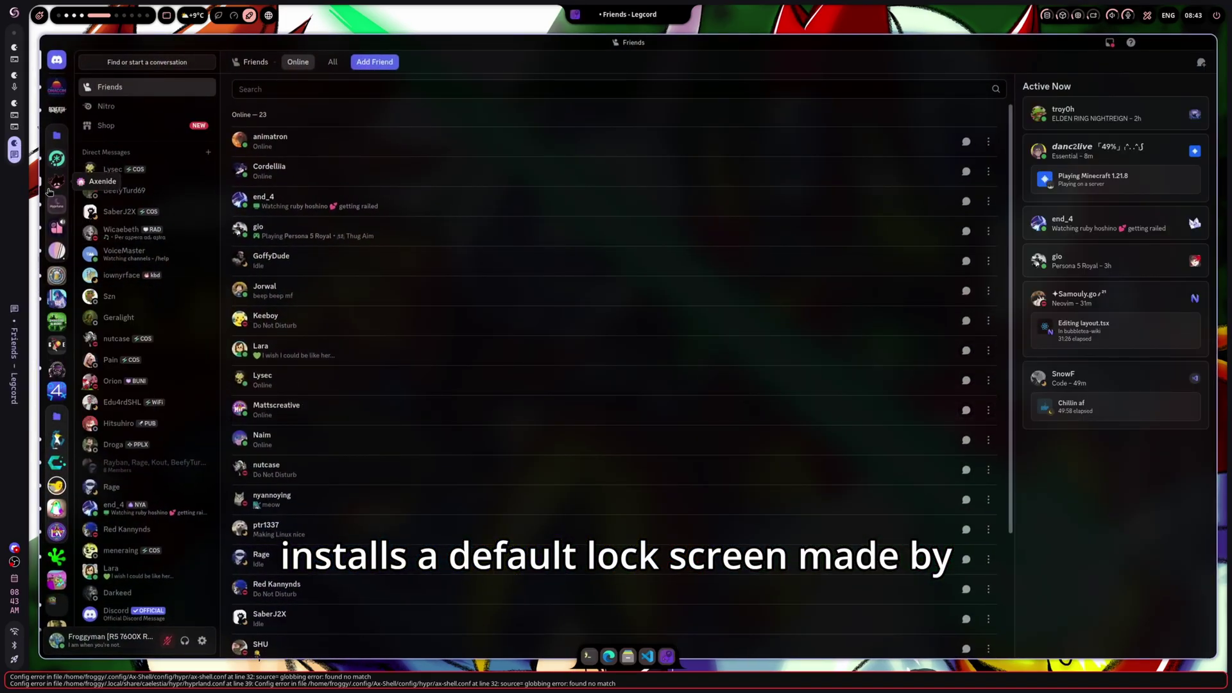
Open the Ax-Shell server's general-en channel and highlight the reply about Hyprlock with a custom theme.
click(50, 190)
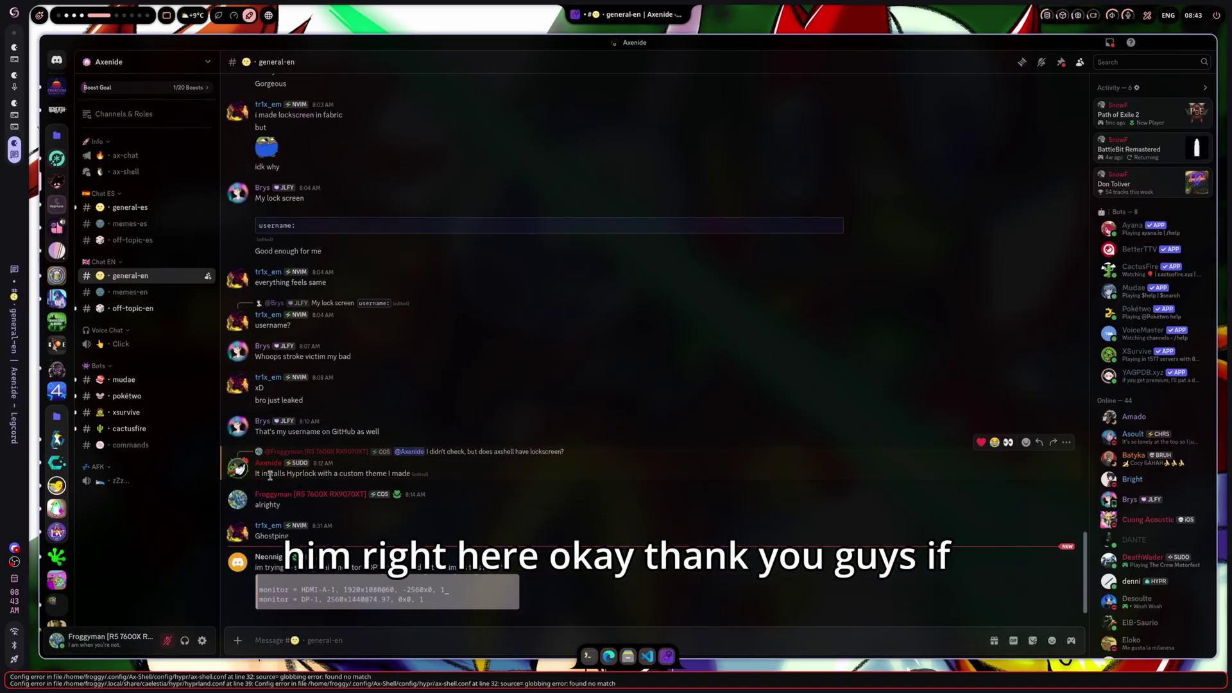
drag(272, 475, 412, 475)
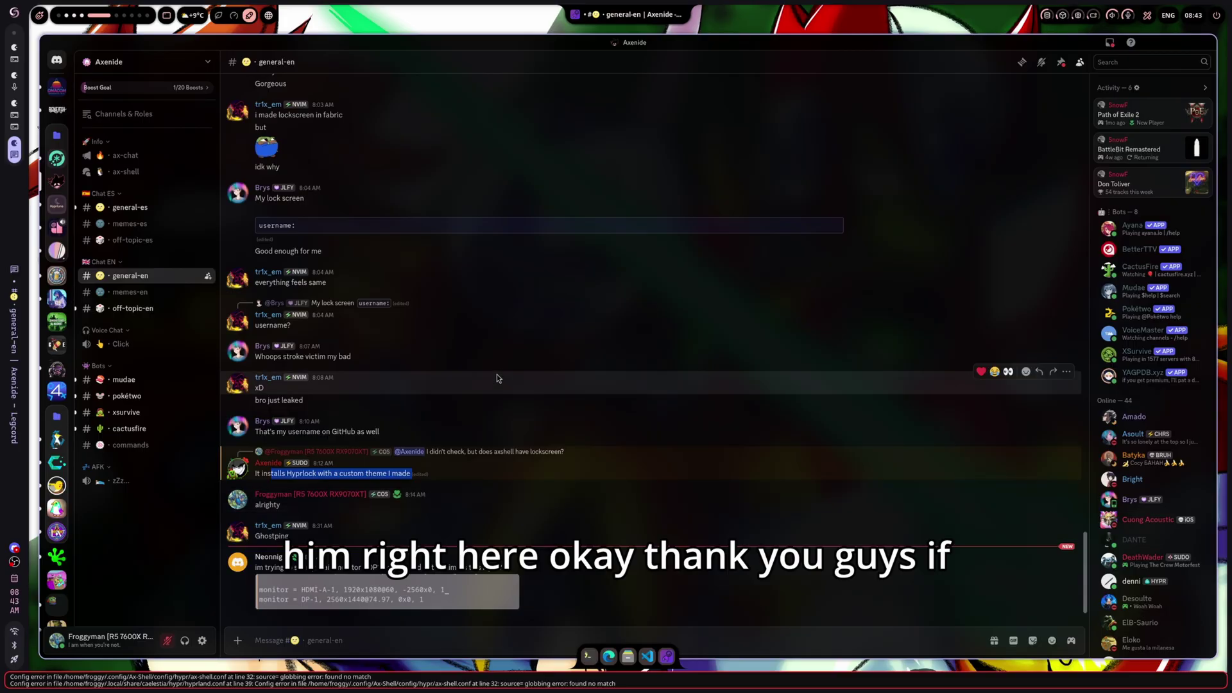
key(super+3)
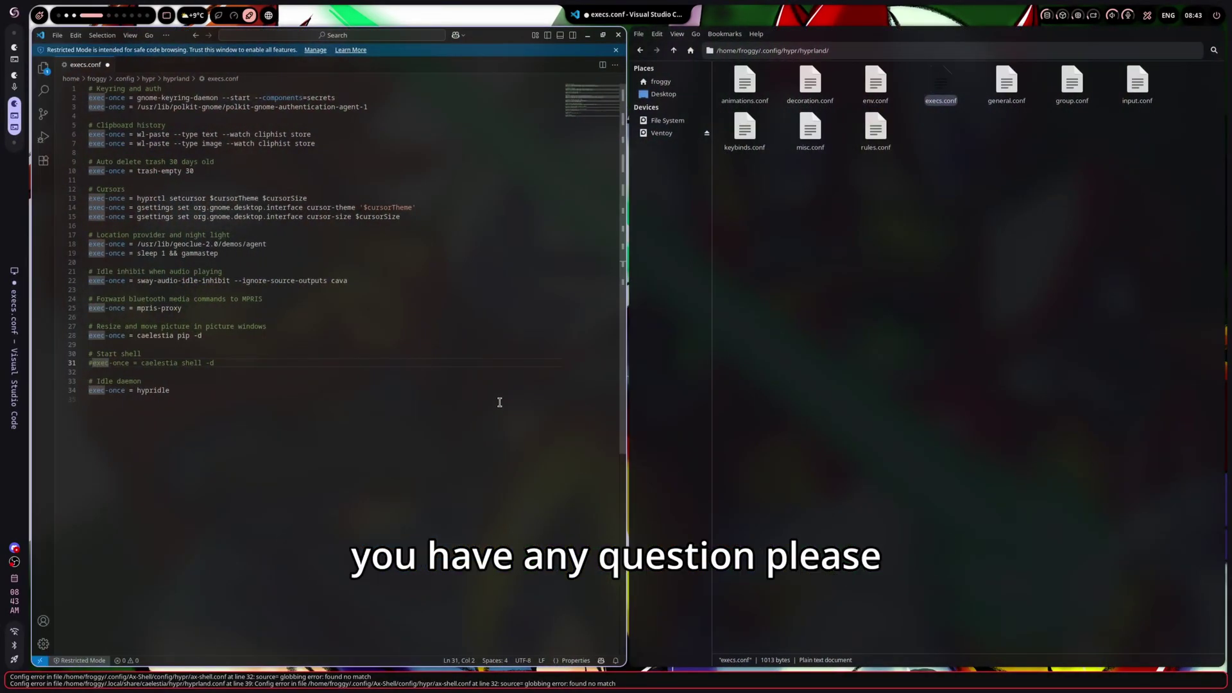